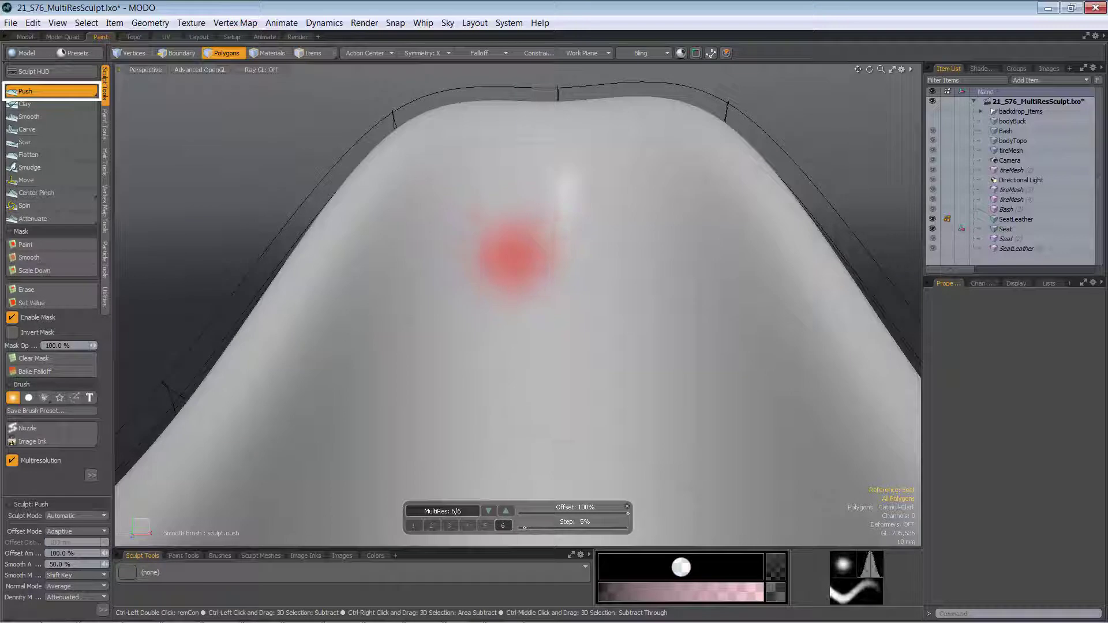
Sculpt soft dents into the seat back with the Push brush at multiresolution level 6
mouse_move(517, 242)
alt+mouse_down()
mouse_move(517, 254)
mouse_move(503, 237)
mouse_move(474, 283)
alt+mouse_up()
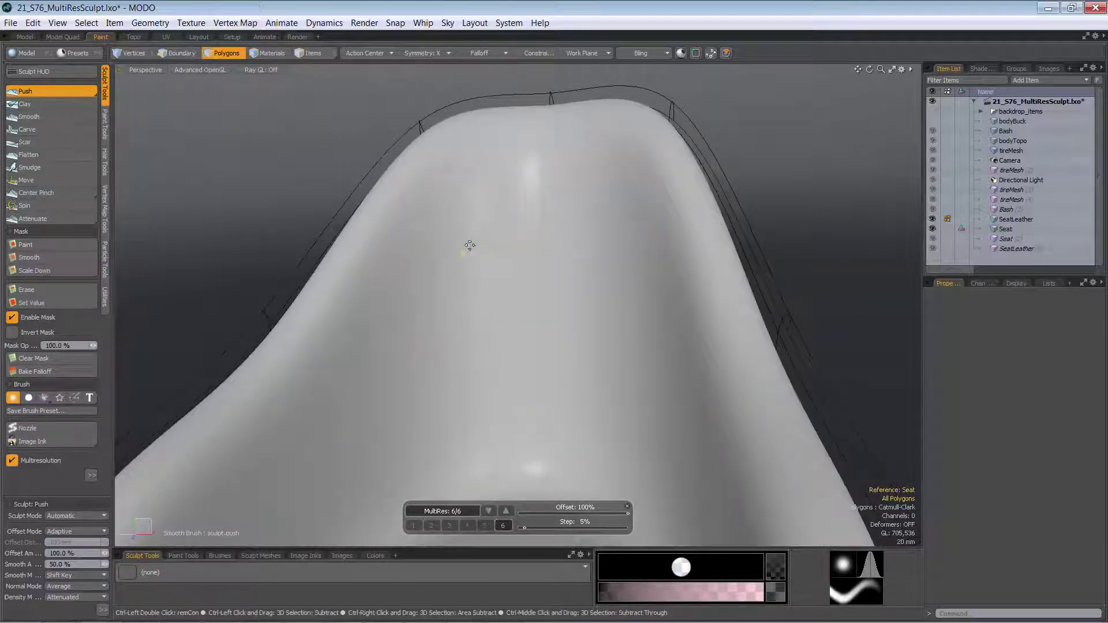
mouse_move(458, 282)
alt+mouse_down()
mouse_move(535, 292)
mouse_move(466, 281)
mouse_move(653, 269)
mouse_move(452, 302)
mouse_move(488, 306)
mouse_move(514, 325)
mouse_move(421, 295)
mouse_move(499, 275)
mouse_move(440, 319)
mouse_move(559, 344)
mouse_move(429, 458)
alt+mouse_up()
mouse_move(614, 409)
alt+mouse_down()
mouse_move(661, 299)
mouse_move(633, 262)
mouse_move(621, 150)
mouse_move(550, 254)
mouse_move(586, 262)
mouse_move(546, 289)
mouse_move(607, 230)
mouse_move(378, 214)
alt+mouse_up()
right_drag(454, 237, 404, 236)
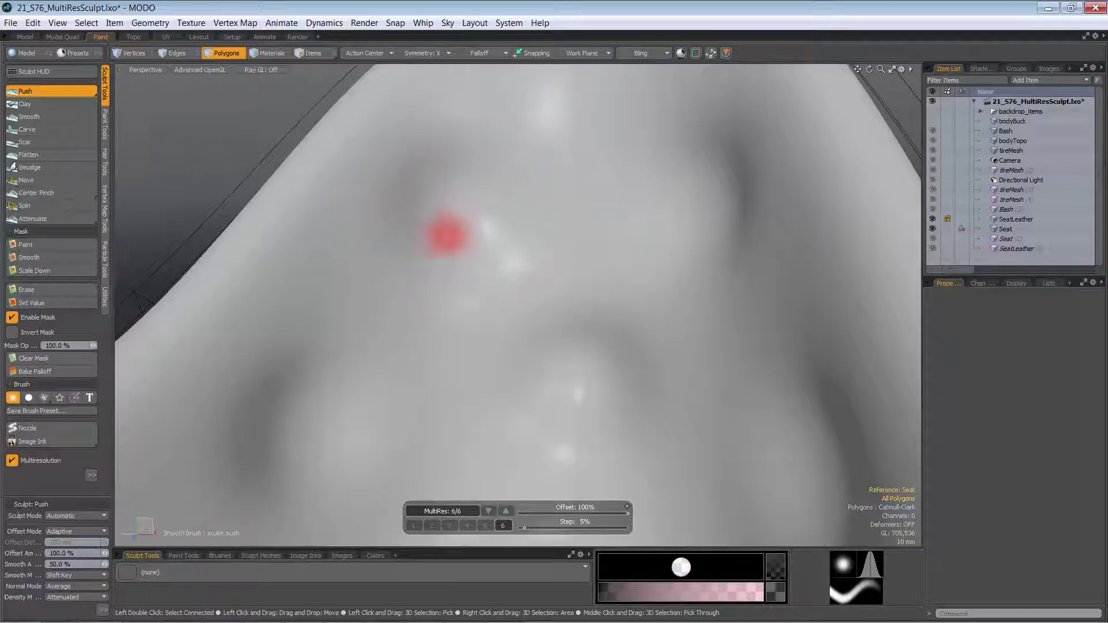
Harden the Push brush to a 99.9% bias, lower its offset amount to about 33%, and reveal its full settings
ctrl+click(435, 217)
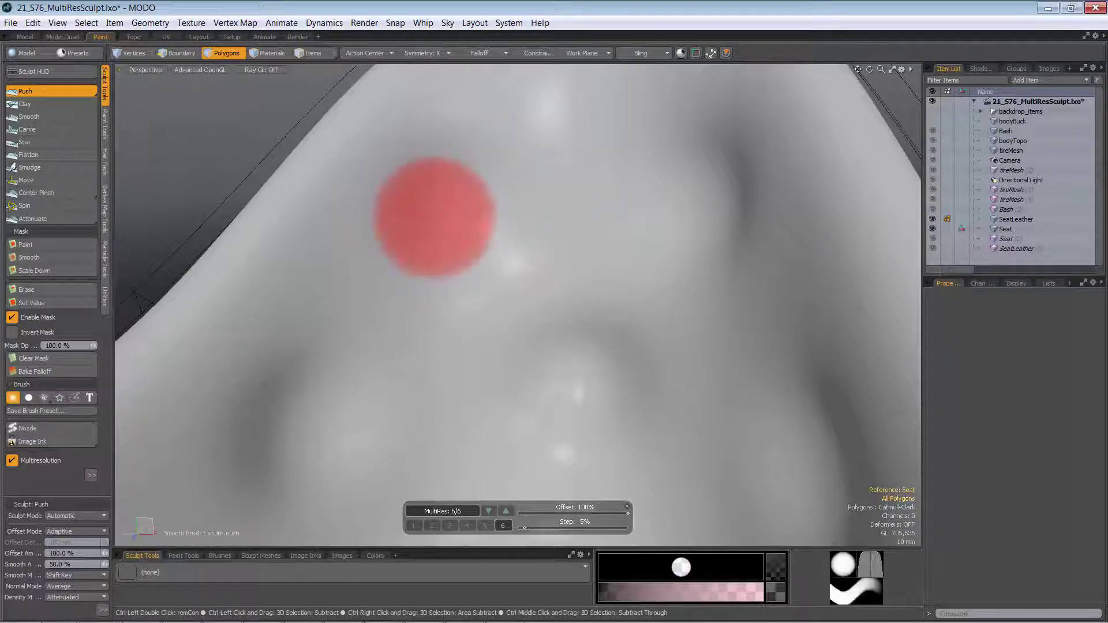
click(449, 215)
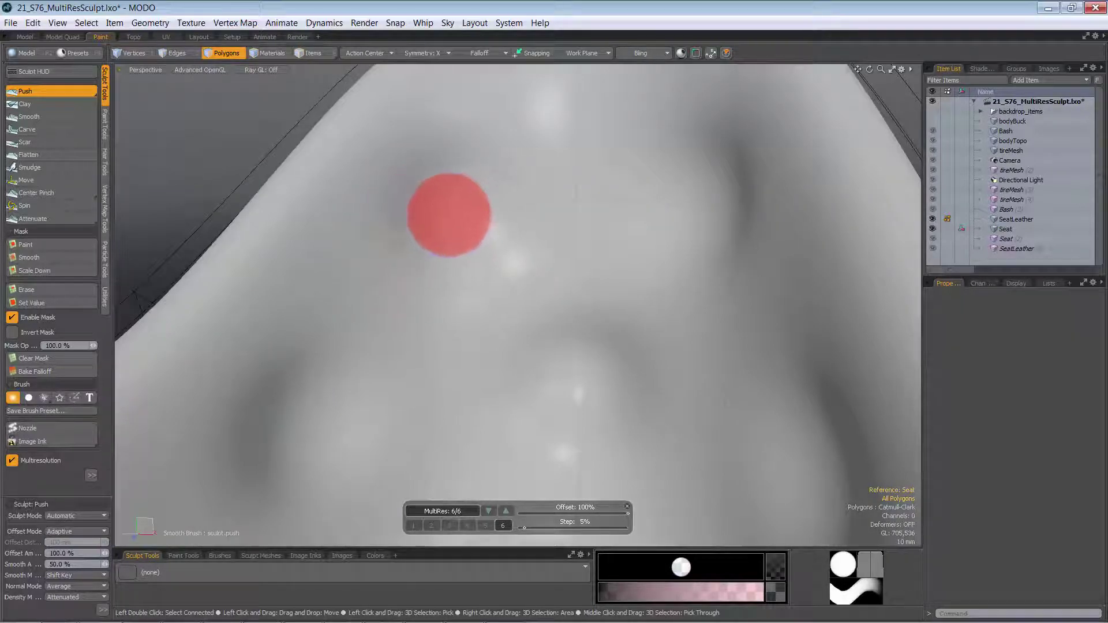
mouse_move(443, 217)
mouse_down()
mouse_move(456, 215)
mouse_move(450, 222)
mouse_up()
alt+drag(542, 237, 502, 273)
key(ctrl+z)
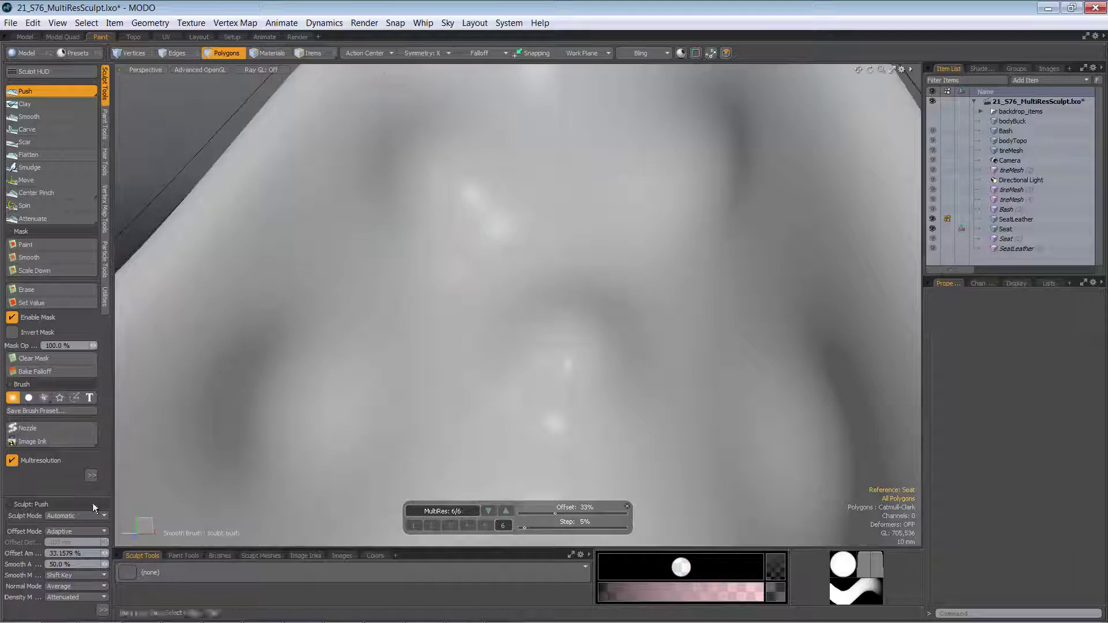
drag(109, 380, 109, 271)
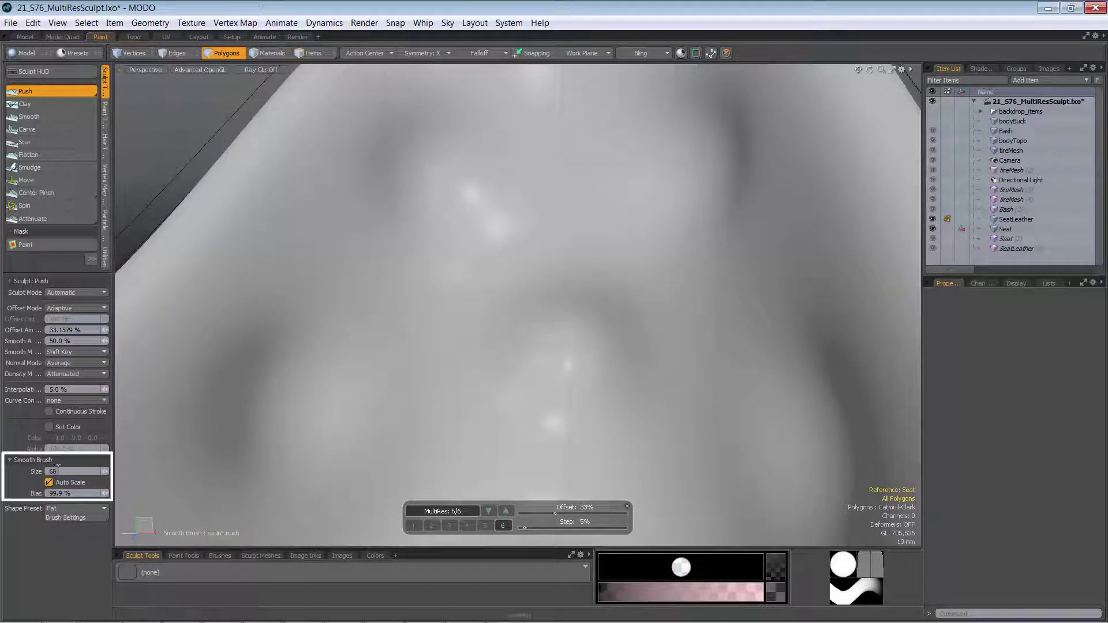
Turn off the brush's Auto Scale and stamp a mirrored pair of circles on the upper seat back
click(71, 485)
mouse_move(437, 180)
right_down()
mouse_move(468, 180)
mouse_move(384, 190)
right_up()
mouse_move(384, 190)
ctrl+alt+mouse_down()
mouse_move(453, 168)
mouse_move(450, 193)
ctrl+alt+mouse_up()
mouse_move(415, 188)
right_down()
mouse_move(459, 187)
mouse_move(415, 178)
right_up()
click(415, 178)
Stamp test circles on the seat back at other zoom levels with Auto Scale off, and sweep a broad stroke between them
ctrl+alt+drag(579, 427, 577, 294)
click(534, 256)
ctrl+alt+drag(553, 258, 370, 320)
click(454, 280)
mouse_move(446, 322)
alt+mouse_down()
mouse_move(563, 288)
mouse_move(564, 245)
mouse_move(606, 245)
alt+mouse_up()
mouse_move(532, 242)
right_down()
mouse_move(588, 241)
mouse_move(529, 241)
mouse_move(563, 270)
right_up()
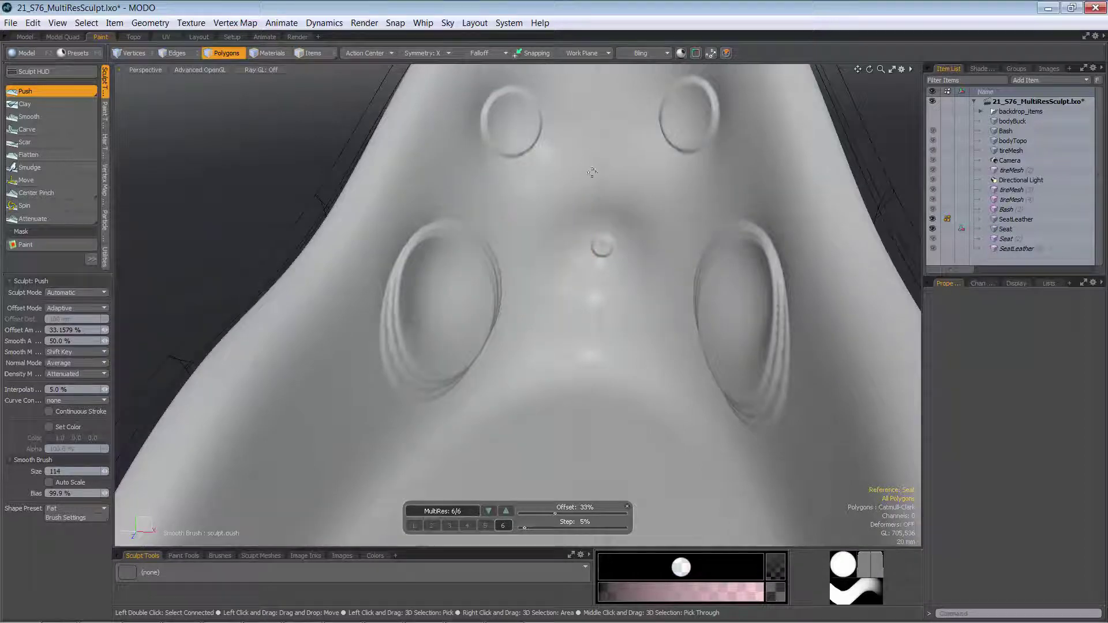
ctrl+alt+drag(560, 194, 536, 207)
ctrl+alt+drag(593, 231, 453, 245)
mouse_move(532, 209)
mouse_down()
mouse_move(569, 277)
mouse_move(582, 268)
mouse_up()
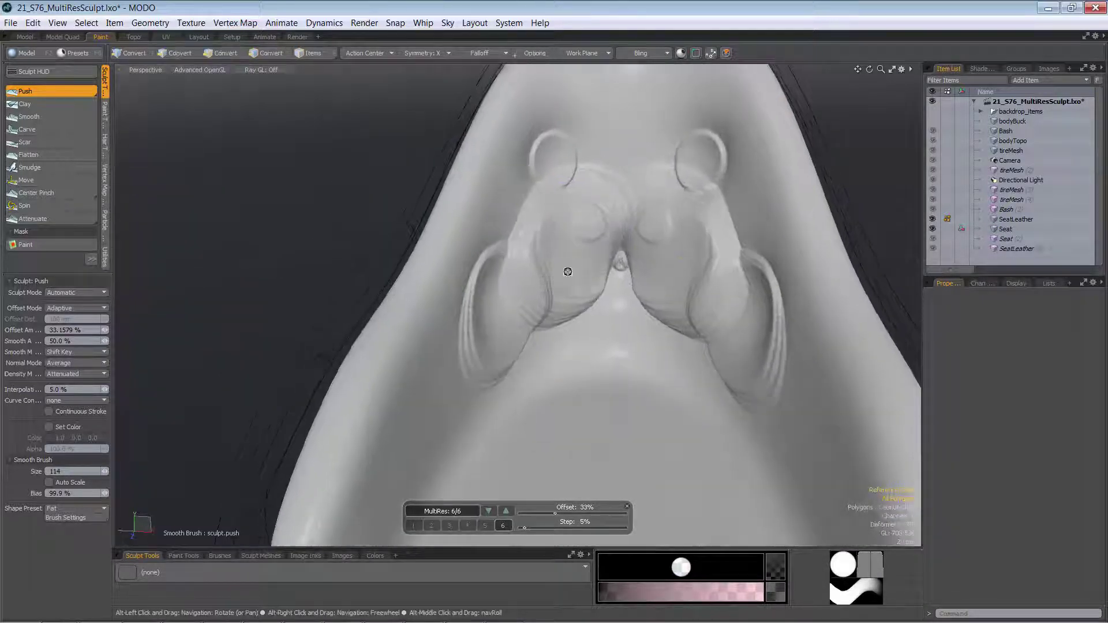
Undo the test circles and the broad strokes on the seat back
scroll(581, 268, up, 2)
key(ctrl+z)
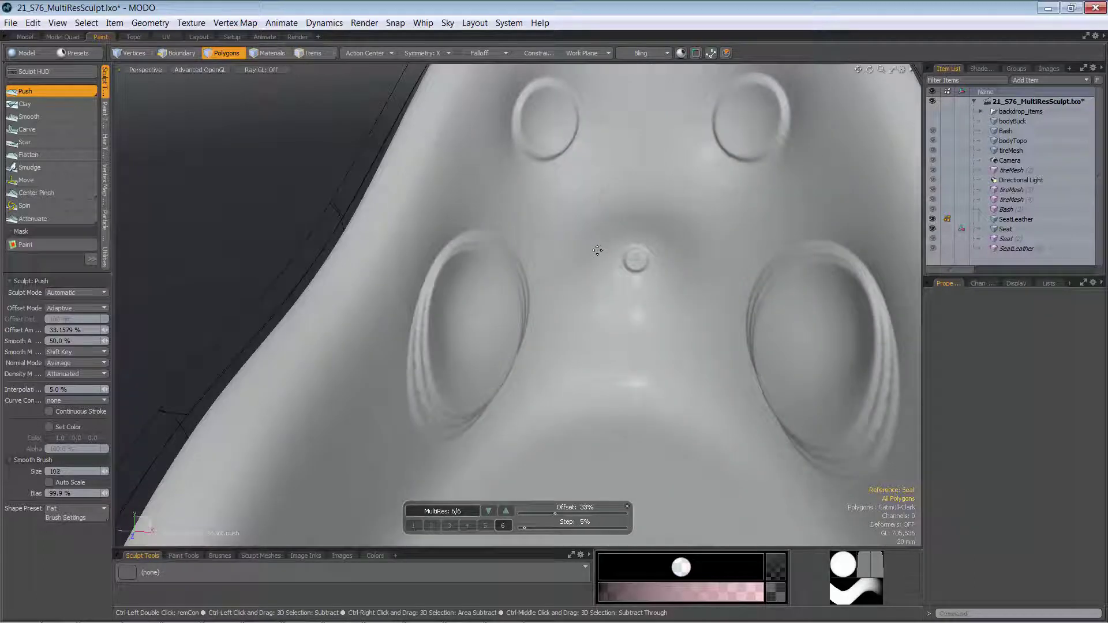
key(ctrl+z)
alt+drag(600, 288, 470, 284)
key(ctrl+z)
ctrl+alt+drag(569, 157, 611, 136)
alt+shift+drag(611, 135, 502, 180)
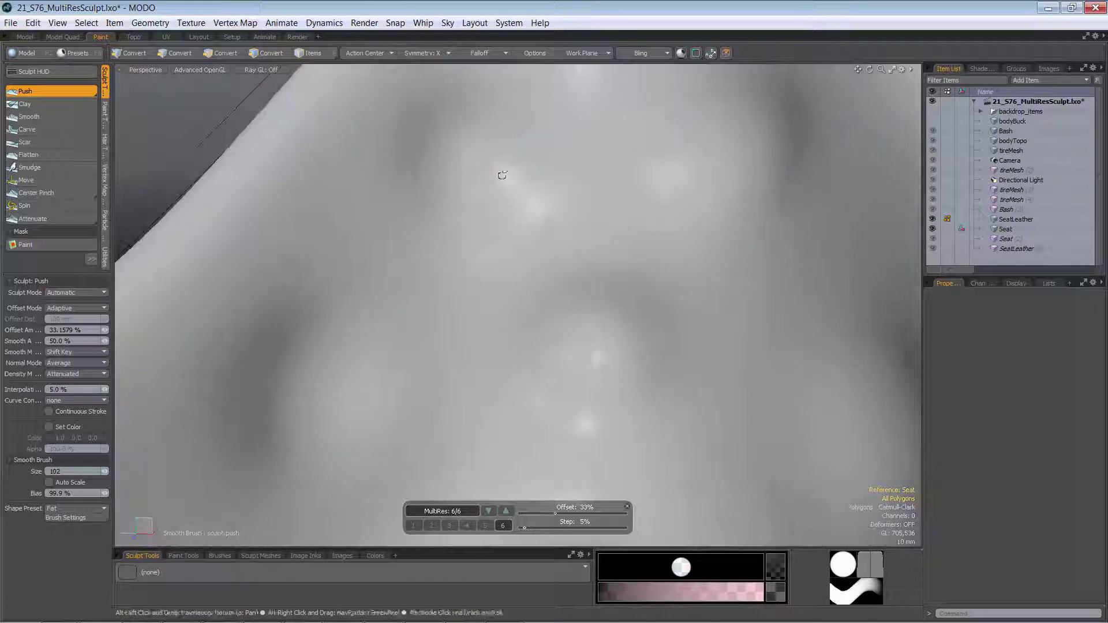
Turn brush Auto Scale back on and stamp matching circles across the seat back's top, sides and centre at brush size 93
click(70, 483)
mouse_move(446, 154)
alt+mouse_down()
mouse_move(462, 176)
mouse_move(445, 223)
alt+mouse_up()
mouse_move(443, 206)
right_down()
mouse_move(454, 206)
mouse_move(416, 206)
mouse_move(426, 206)
right_up()
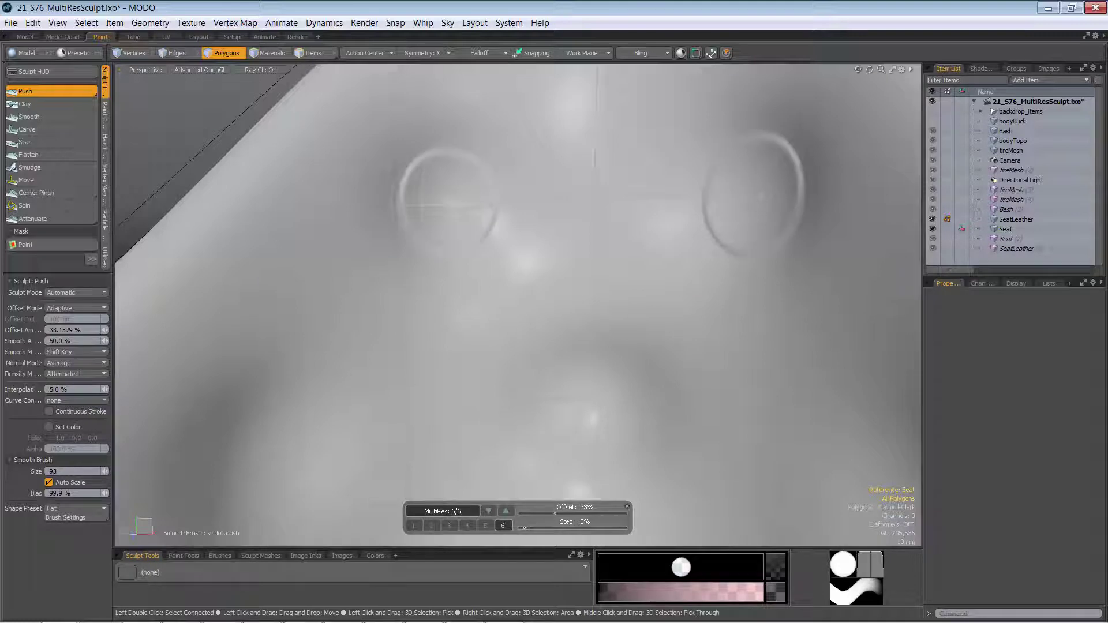
mouse_move(587, 349)
alt+mouse_down()
mouse_move(589, 440)
mouse_move(608, 425)
mouse_move(568, 298)
mouse_move(537, 332)
alt+mouse_up()
alt+drag(633, 329, 446, 347)
alt+drag(503, 280, 474, 278)
alt+drag(534, 337, 563, 329)
alt+drag(515, 245, 641, 207)
alt+drag(646, 345, 651, 341)
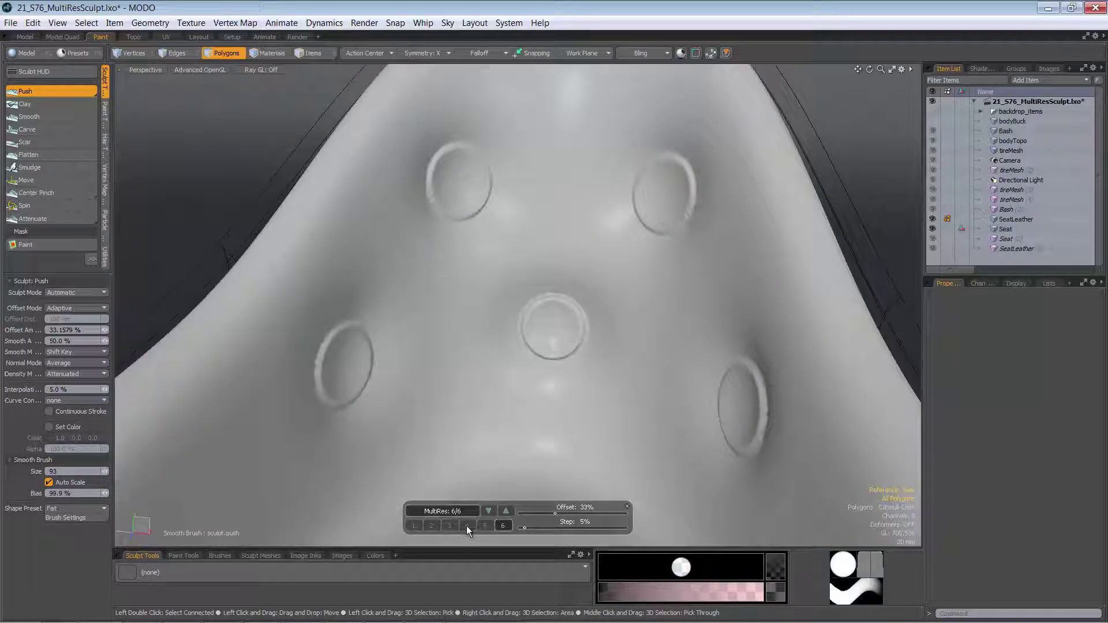
Lower the multiresolution level to 3 and sculpt the seat back's side areas with a softened Push brush, size 118 and 40.4% bias
key(Page_Down)
key(Page_Down)
key(Page_Down)
mouse_move(522, 329)
alt+mouse_down()
mouse_move(438, 258)
mouse_move(435, 277)
mouse_move(525, 284)
mouse_move(404, 301)
alt+mouse_up()
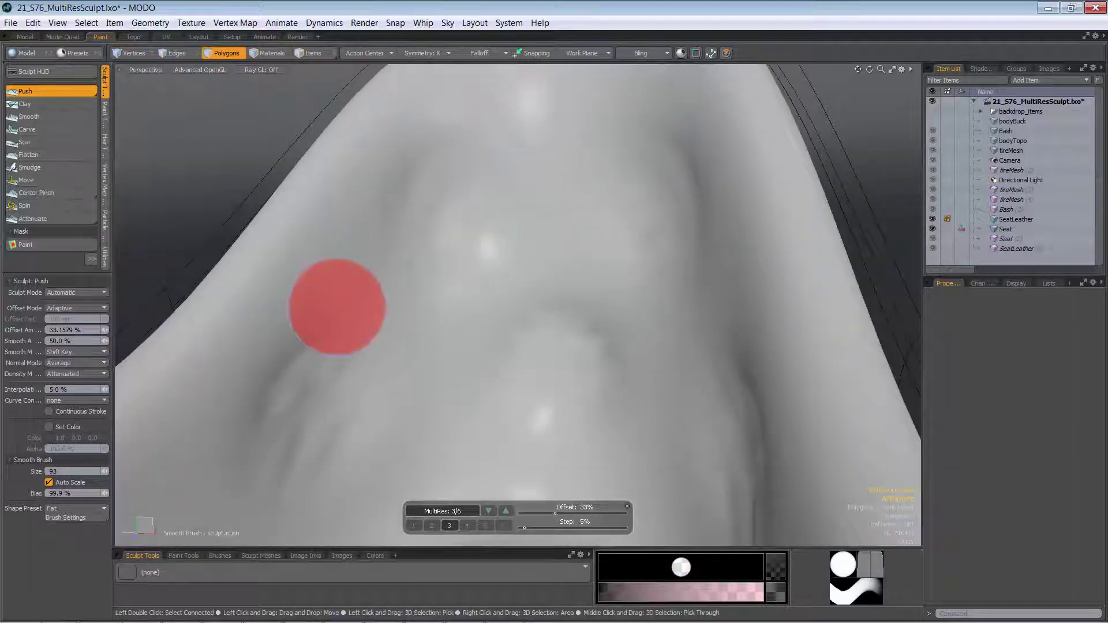
mouse_move(410, 296)
ctrl+right_down()
mouse_move(375, 296)
mouse_move(410, 296)
ctrl+right_up()
mouse_move(410, 296)
alt+mouse_down()
mouse_move(410, 309)
mouse_move(396, 295)
alt+mouse_up()
right_drag(373, 294, 375, 302)
drag(359, 212, 320, 282)
drag(350, 236, 325, 281)
Sculpt broad forms over the centre and upper part of the seat back with the Push brush at size 150
alt+drag(448, 264, 511, 261)
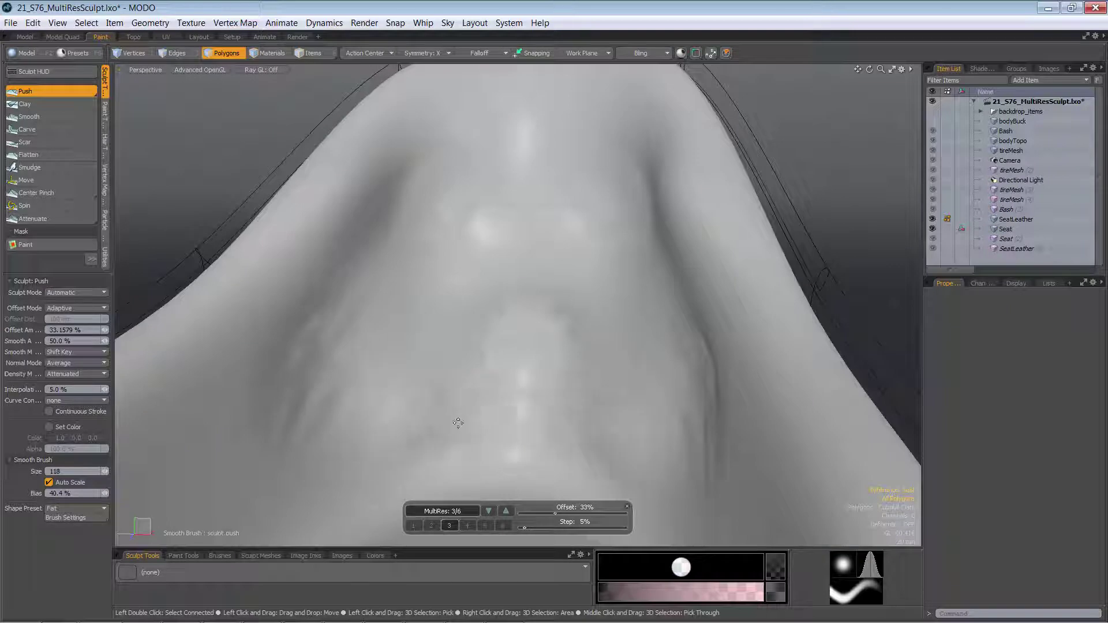
alt+drag(519, 247, 586, 234)
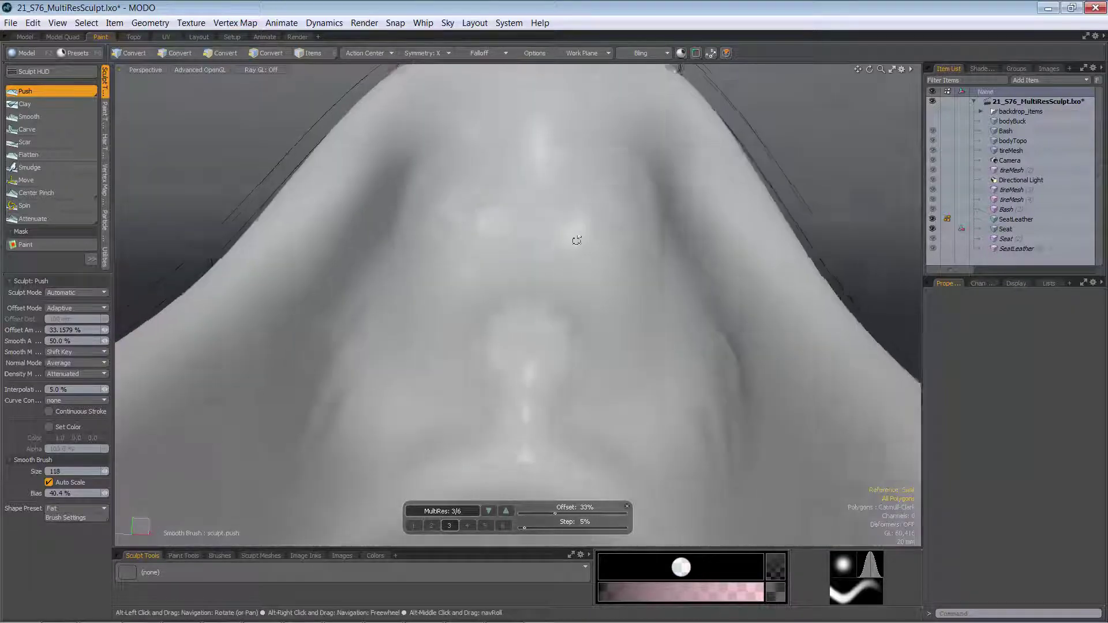
right_drag(519, 253, 532, 253)
mouse_move(530, 219)
mouse_down()
mouse_move(510, 282)
mouse_move(524, 271)
mouse_up()
mouse_move(470, 200)
mouse_down()
mouse_move(558, 213)
mouse_move(524, 321)
mouse_up()
mouse_move(501, 245)
mouse_down()
mouse_move(572, 265)
mouse_move(517, 275)
mouse_move(469, 217)
mouse_up()
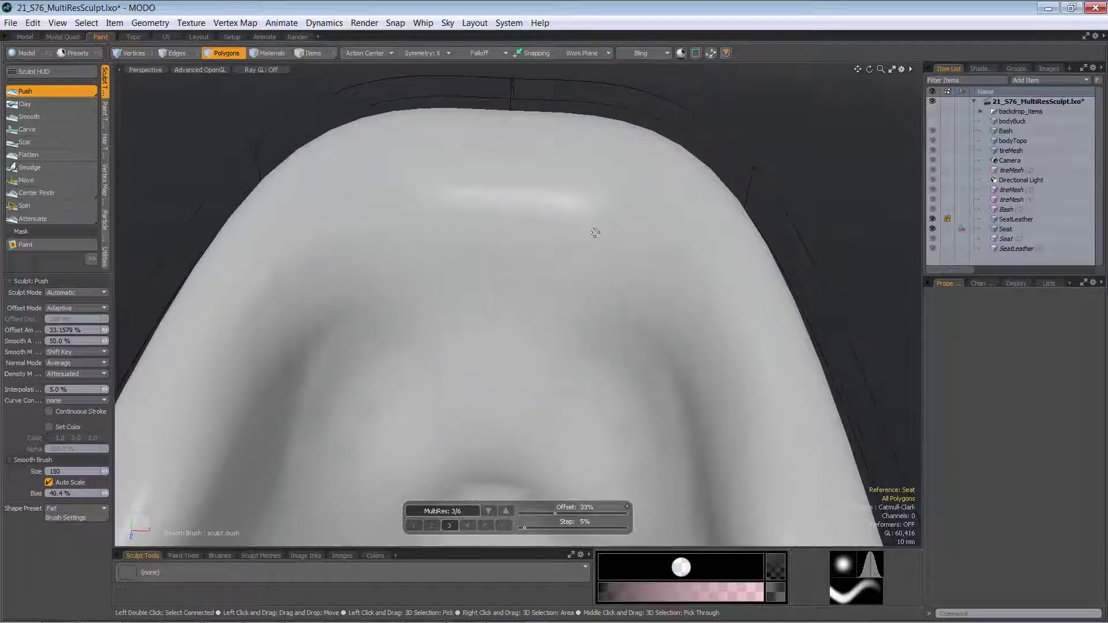
Carve inverted Push creases along the sides and below the headrest area with brush size 83
mouse_move(559, 334)
alt+mouse_down()
mouse_move(571, 267)
mouse_move(521, 297)
mouse_move(478, 264)
mouse_move(494, 242)
mouse_move(416, 258)
alt+mouse_up()
right_drag(416, 259, 372, 258)
mouse_move(383, 290)
ctrl+mouse_down()
mouse_move(447, 228)
mouse_move(554, 270)
ctrl+mouse_up()
ctrl+drag(434, 315, 423, 312)
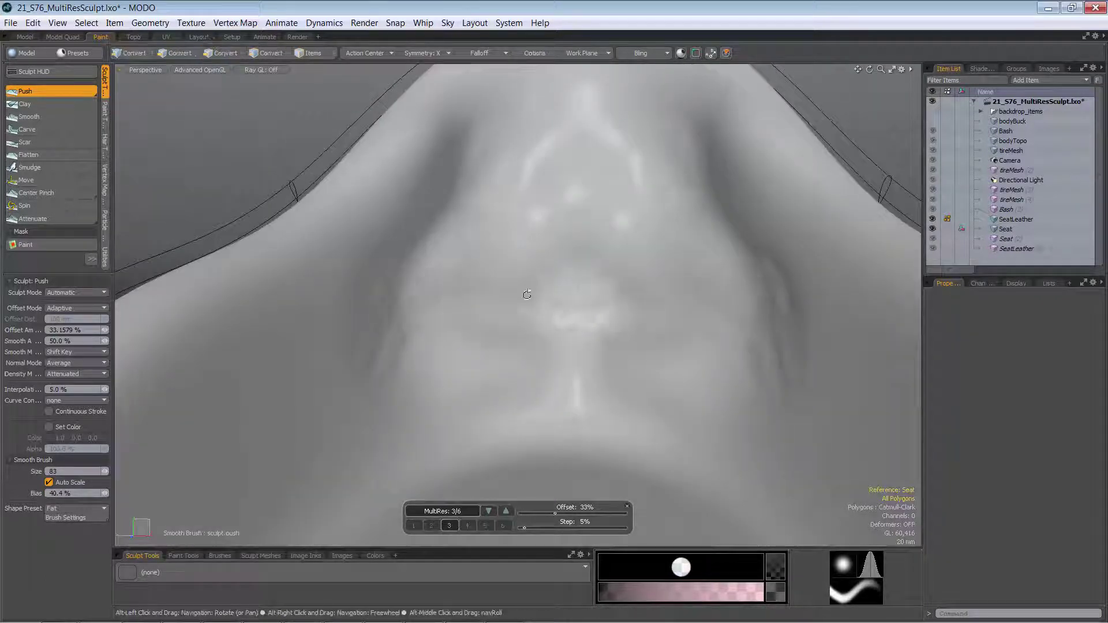
alt+drag(543, 303, 544, 290)
mouse_move(606, 255)
alt+shift+mouse_down()
mouse_move(536, 329)
mouse_move(549, 302)
mouse_move(510, 268)
alt+shift+mouse_up()
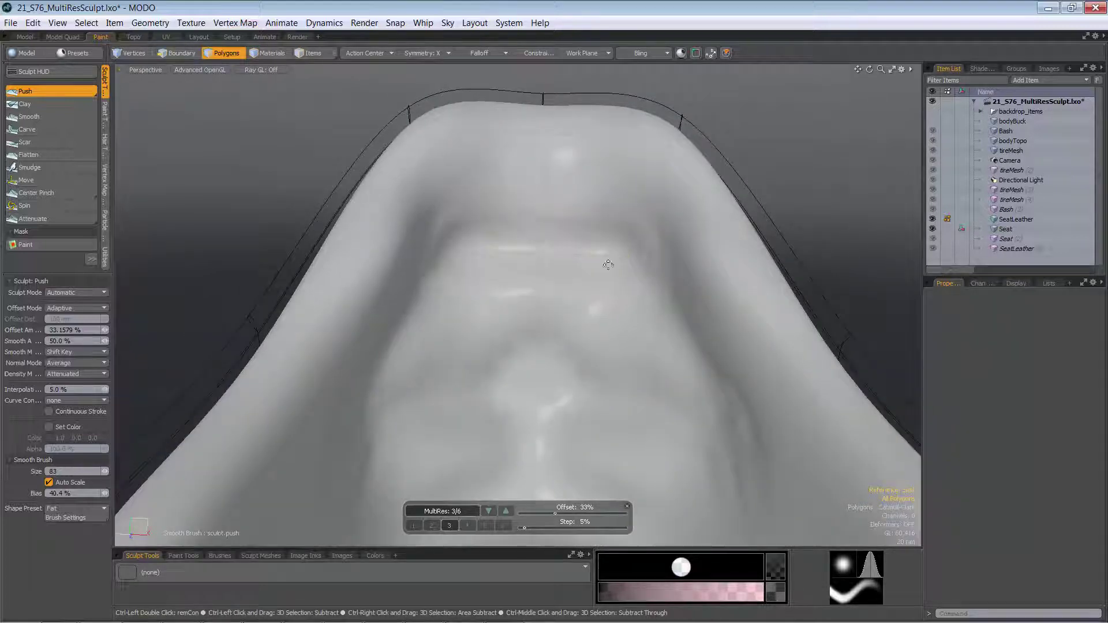
Carve creases running out from the seat back's centre and an arched groove along its lower edge with the inverted Push brush
alt+drag(539, 306, 537, 289)
alt+drag(527, 370, 513, 350)
mouse_move(484, 389)
ctrl+alt+mouse_down()
mouse_move(460, 398)
mouse_move(448, 372)
ctrl+alt+mouse_up()
mouse_move(355, 383)
ctrl+mouse_down()
mouse_move(476, 344)
mouse_move(546, 355)
ctrl+mouse_up()
alt+drag(565, 393, 478, 441)
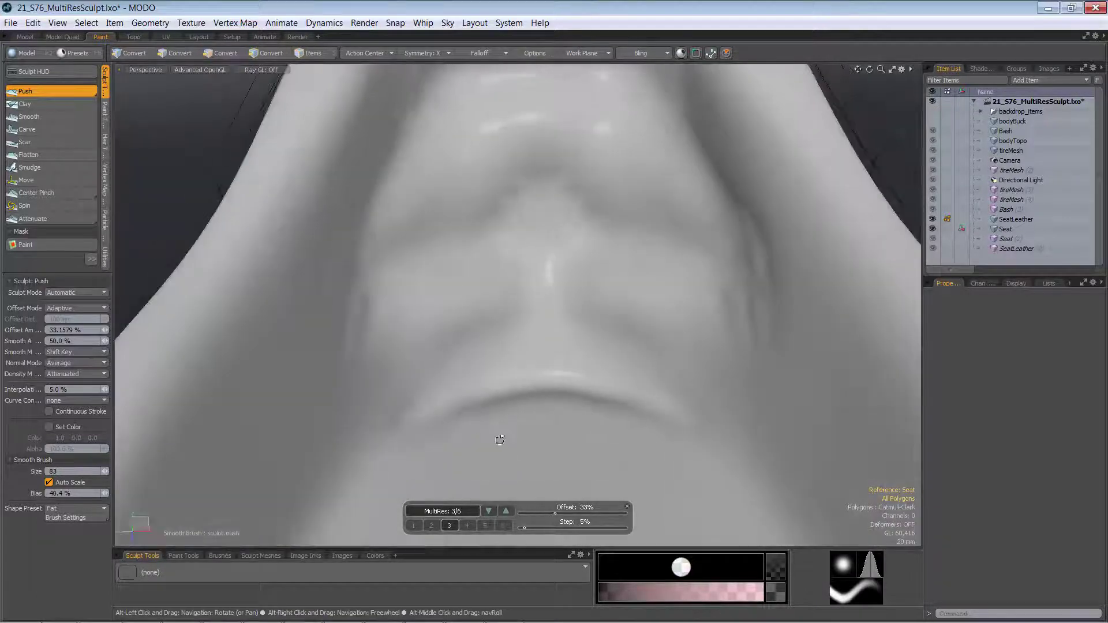
Switch to multiresolution level 4 and carve finer creases around the upper centre panel with brush size 70
click(468, 526)
ctrl+alt+drag(542, 292, 518, 236)
key(ctrl)
ctrl+drag(457, 208, 450, 248)
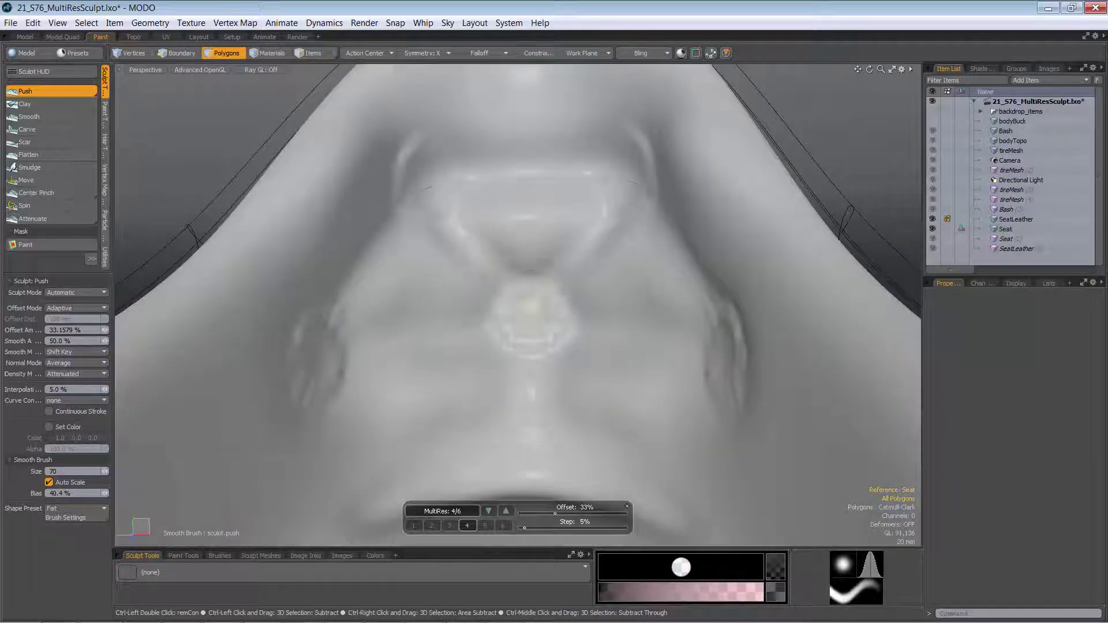
Deepen the folds along the inner side bolsters and upper corners of the seat at level 4
mouse_move(532, 299)
alt+mouse_down()
mouse_move(428, 231)
mouse_move(304, 304)
mouse_move(503, 323)
mouse_move(520, 309)
mouse_move(562, 183)
mouse_move(544, 232)
mouse_move(393, 374)
mouse_move(443, 315)
mouse_move(416, 254)
alt+mouse_up()
mouse_move(432, 306)
ctrl+mouse_down()
mouse_move(411, 250)
mouse_move(490, 267)
mouse_move(379, 344)
mouse_move(502, 318)
mouse_move(453, 347)
mouse_move(391, 304)
ctrl+mouse_up()
ctrl+drag(436, 333, 381, 292)
mouse_move(445, 324)
alt+mouse_down()
mouse_move(495, 324)
mouse_move(426, 341)
alt+mouse_up()
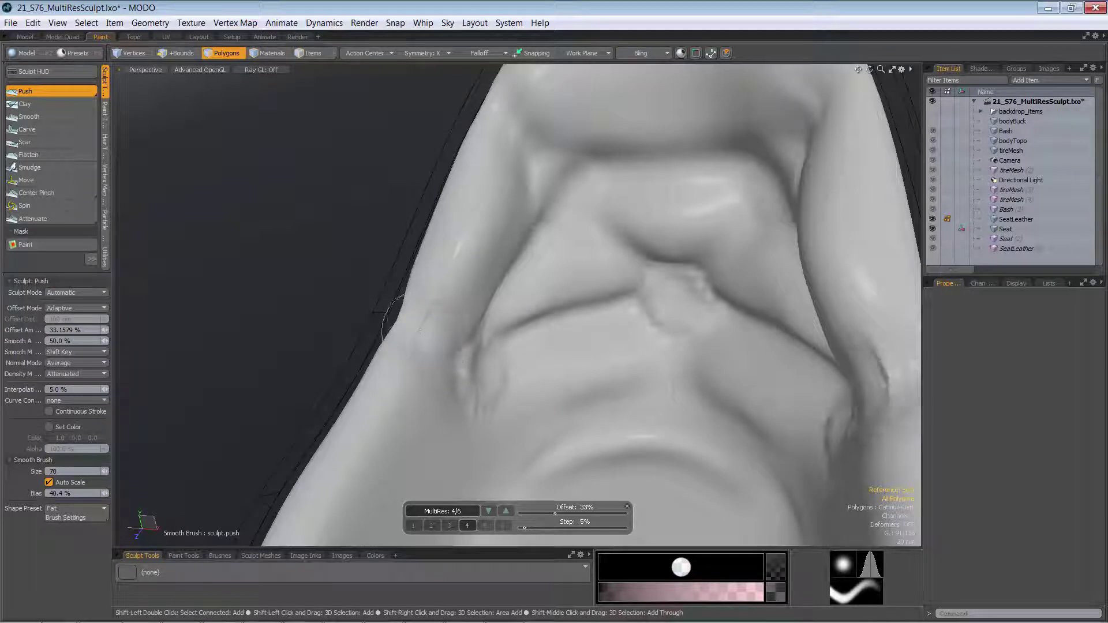
alt+drag(588, 258, 621, 215)
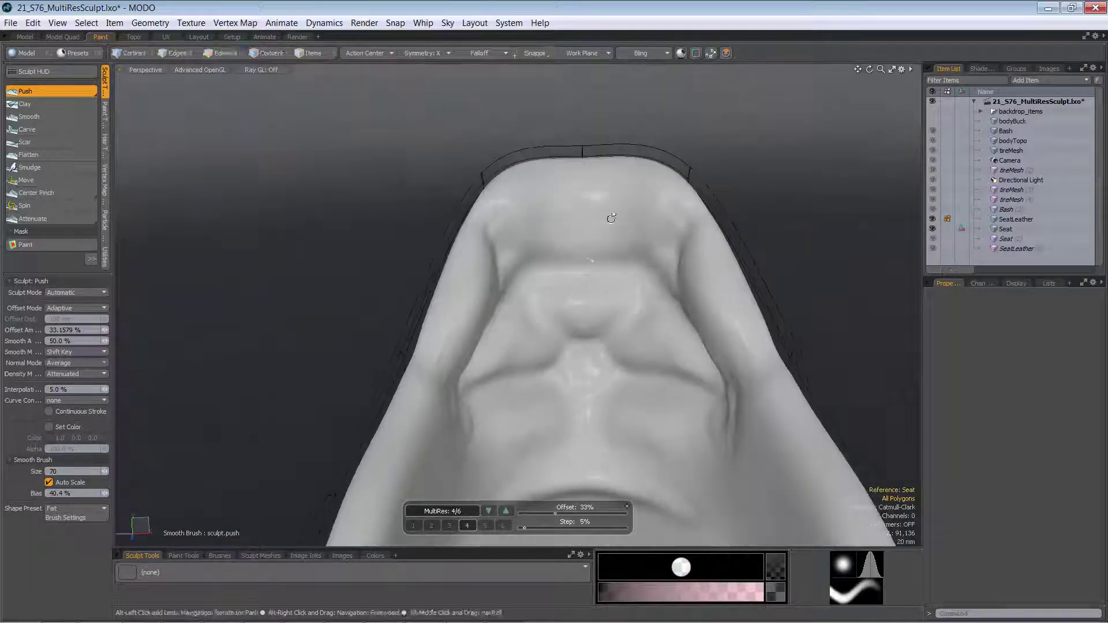
scroll(598, 277, up, 3)
alt+shift+drag(598, 287, 581, 260)
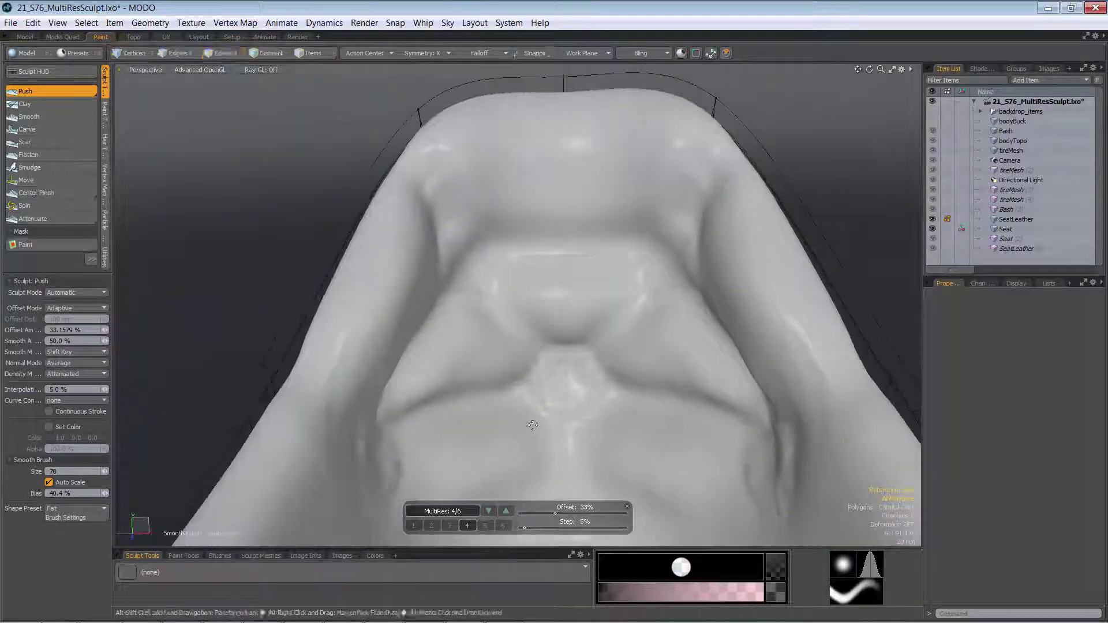
Raise the multiresolution sculpt level to 5 and on to 6
click(485, 525)
alt+drag(532, 292, 503, 249)
scroll(516, 204, down, 2)
scroll(531, 268, up, 3)
click(503, 525)
alt+drag(504, 250, 449, 271)
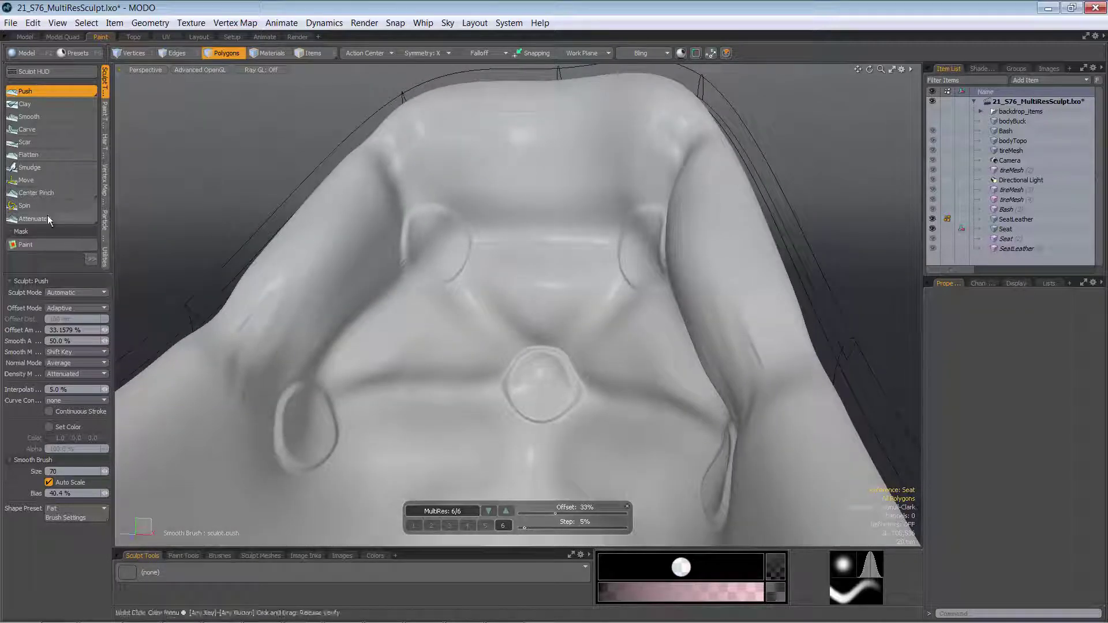
Smooth away the stamped circle outlines on the seat back with the Smooth brush
click(29, 117)
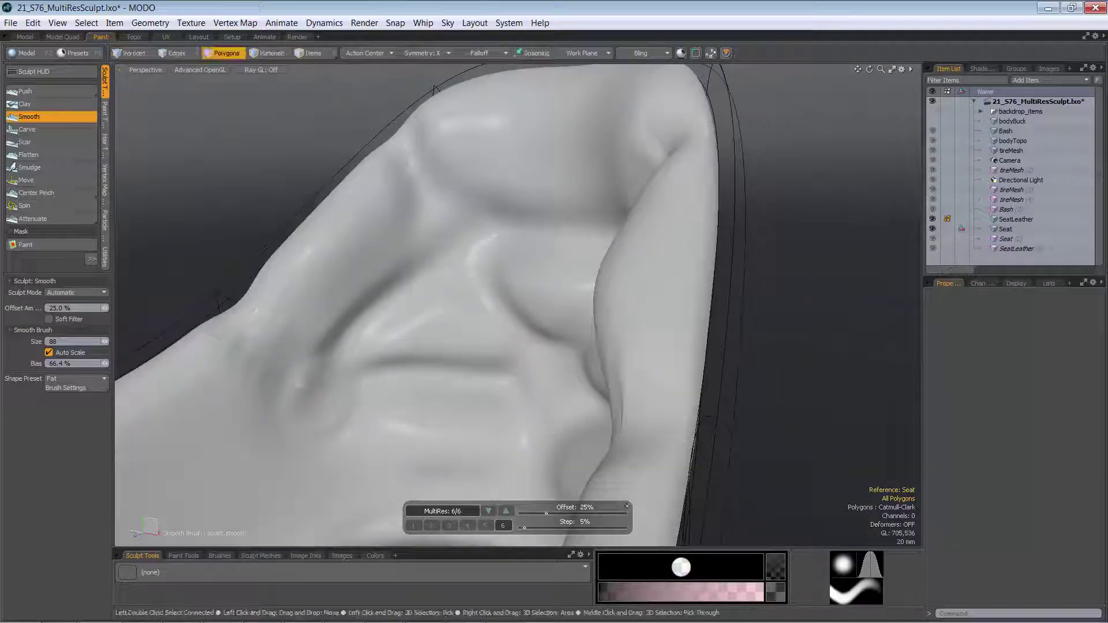
alt+drag(322, 326, 517, 349)
scroll(512, 267, up, 3)
alt+drag(512, 267, 426, 324)
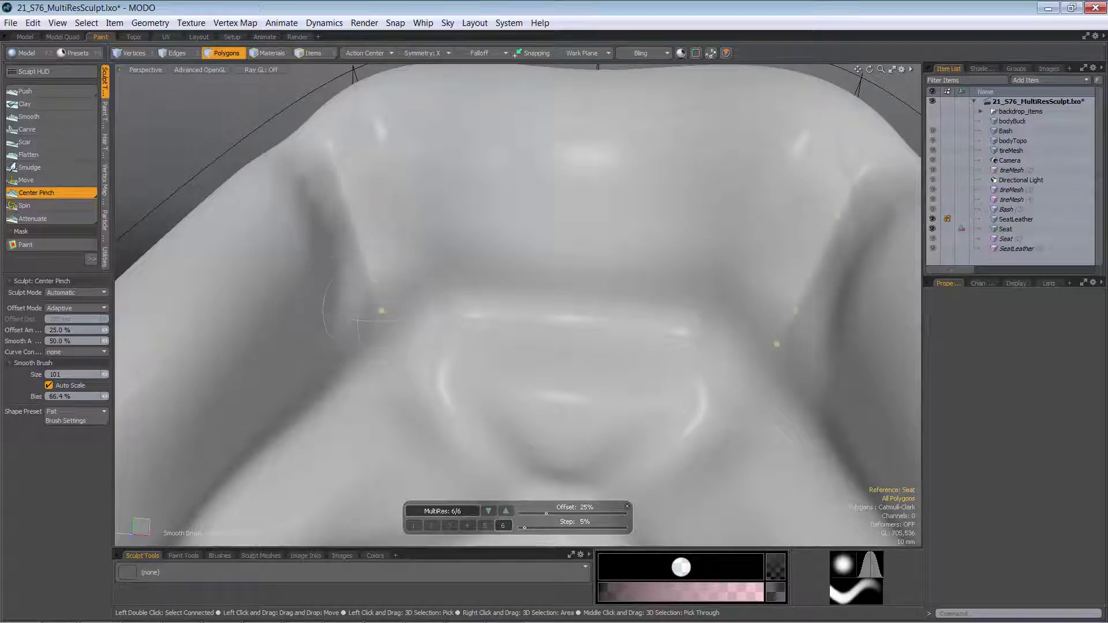
Tighten the creases between the side bolsters and the centre panel with the Center Pinch brush at size 101
ctrl+alt+drag(407, 325, 381, 320)
alt+drag(381, 320, 437, 237)
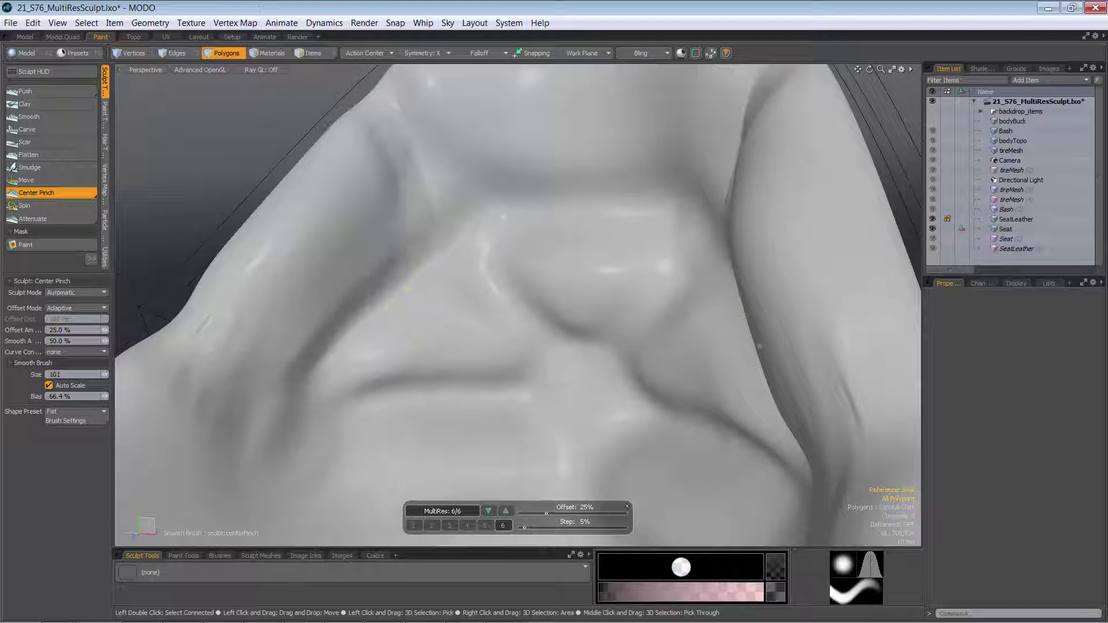
mouse_move(495, 292)
alt+mouse_down()
mouse_move(519, 301)
mouse_move(463, 245)
alt+mouse_up()
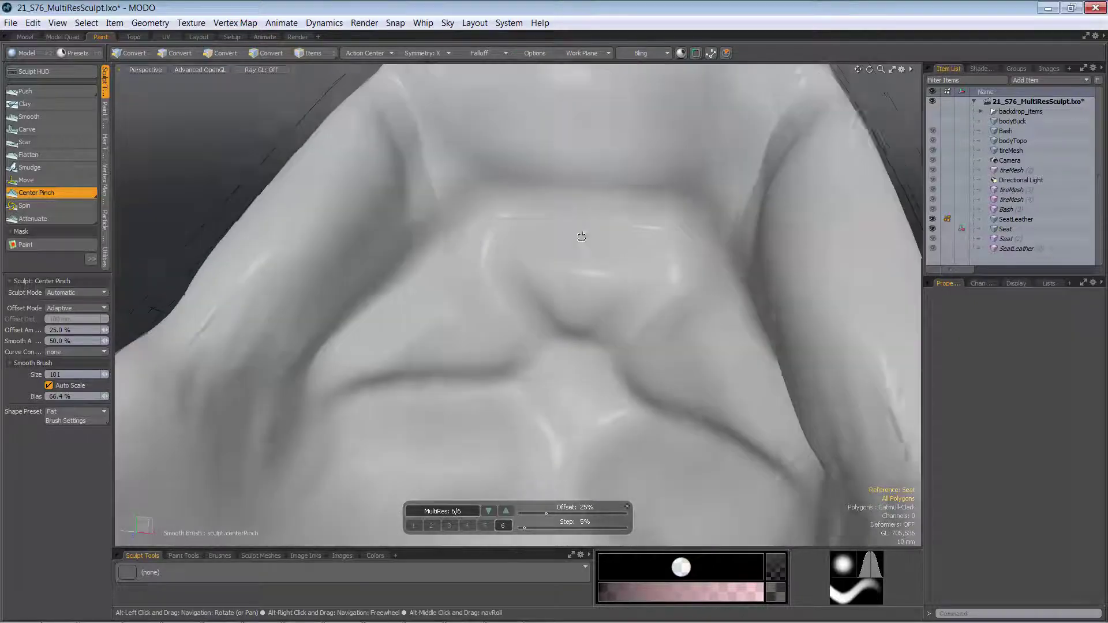
alt+drag(579, 228, 516, 258)
alt+drag(560, 241, 451, 258)
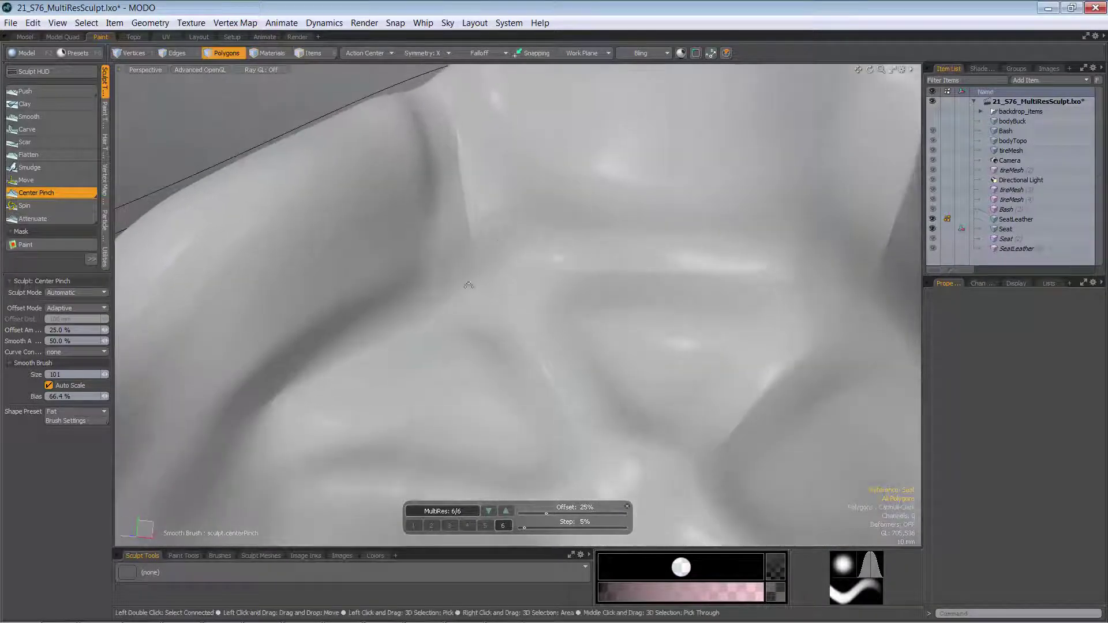
Try the Push brush at size 126 on the crease junction beside the upper panel and undo the strokes
click(75, 92)
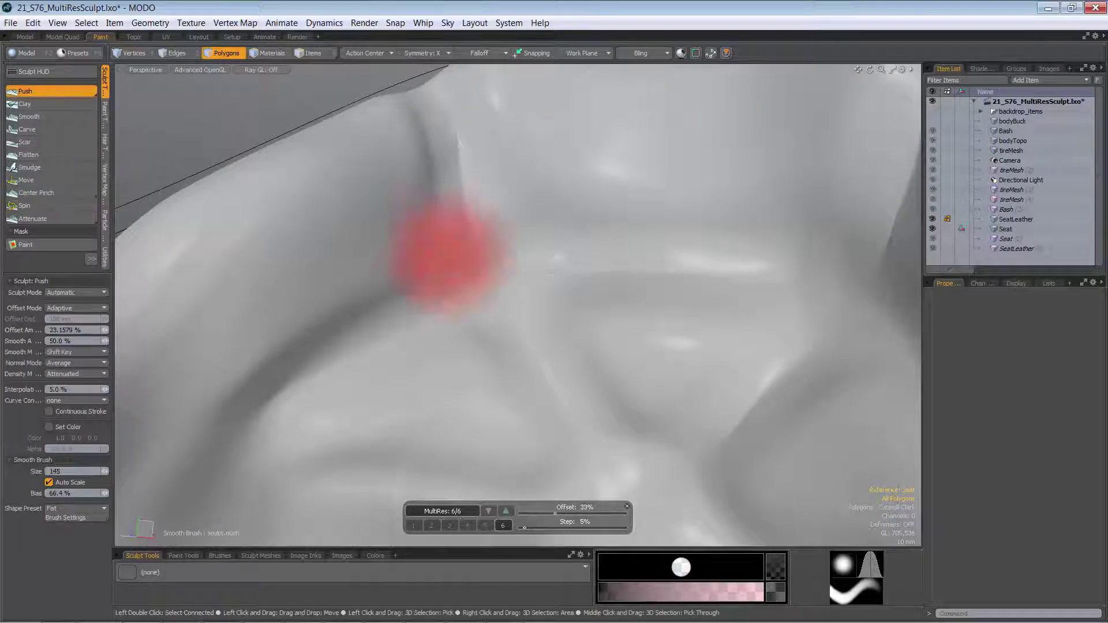
right_drag(444, 254, 454, 254)
mouse_move(497, 251)
mouse_down()
mouse_move(497, 274)
mouse_move(493, 263)
mouse_move(479, 272)
mouse_up()
key(ctrl+z)
key(ctrl+z)
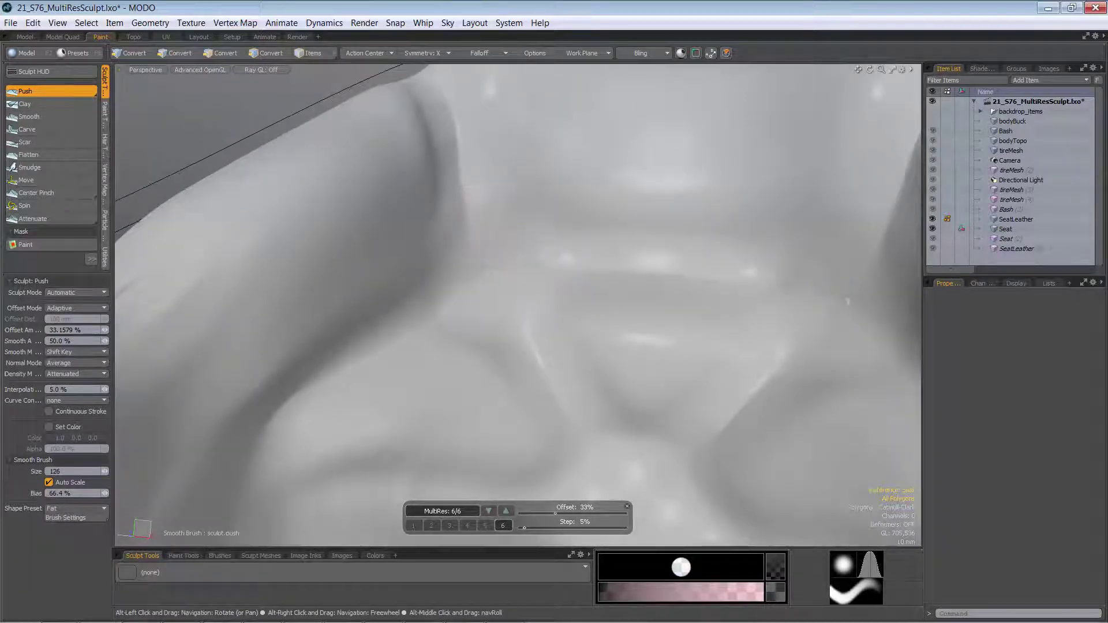
alt+drag(555, 283, 485, 282)
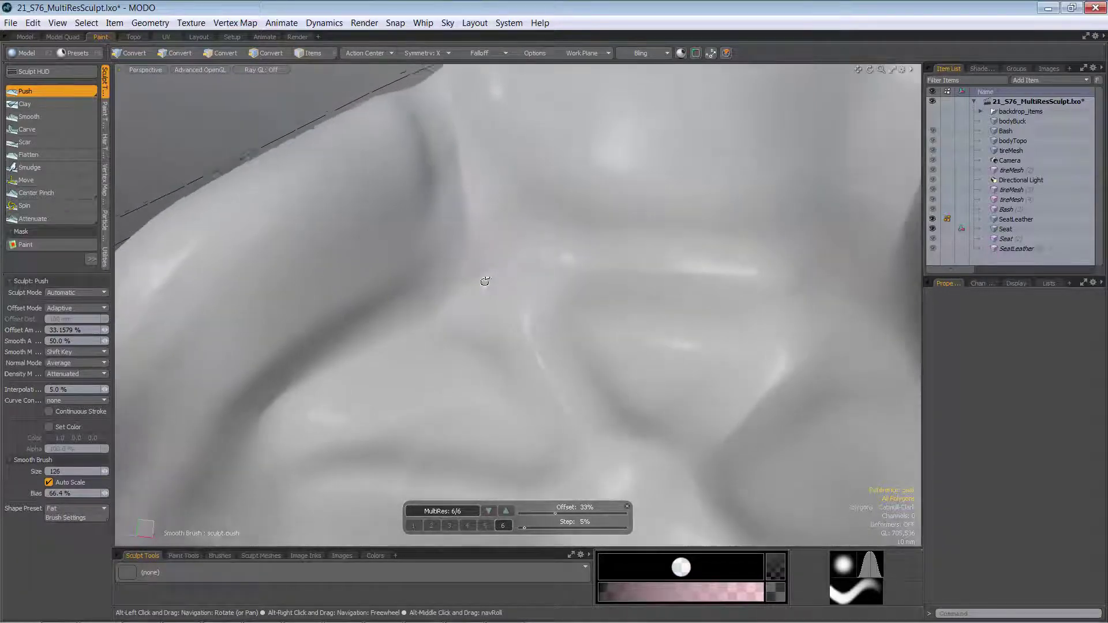
Flatten a circular spot at the crease junction with a hard-edged Flatten brush, size 89 and 98.9% bias
click(54, 157)
middle_drag(506, 266, 518, 264)
mouse_move(518, 263)
mouse_down()
mouse_move(502, 270)
mouse_move(539, 321)
mouse_move(512, 314)
mouse_up()
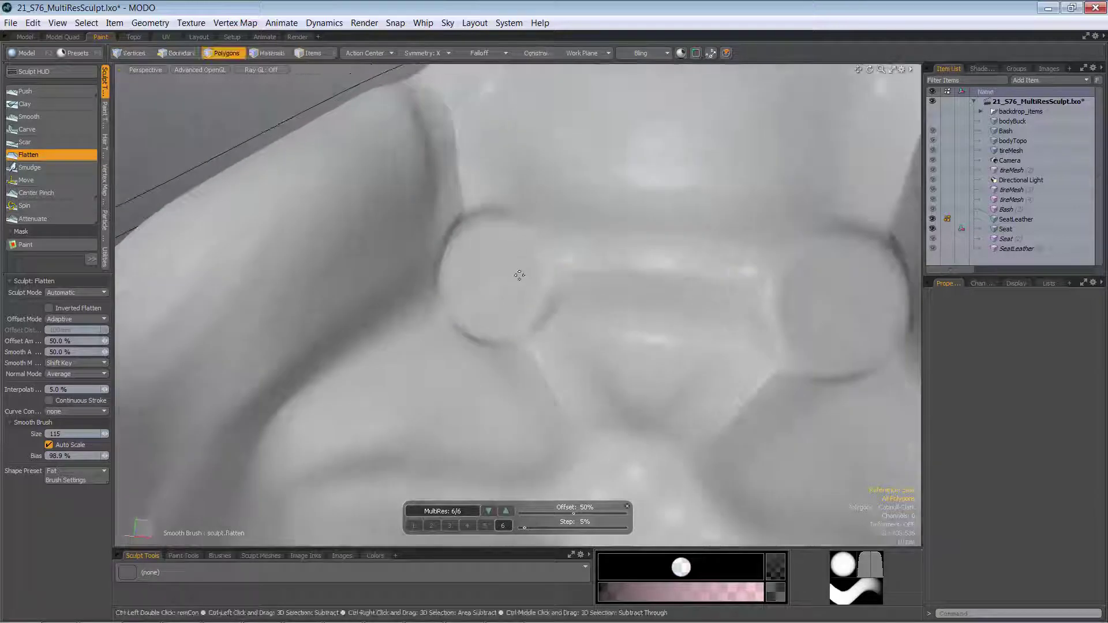
ctrl+alt+drag(508, 270, 515, 269)
key(ctrl+z)
right_drag(483, 277, 468, 277)
mouse_move(481, 280)
alt+mouse_down()
mouse_move(438, 309)
mouse_move(489, 270)
mouse_move(586, 306)
mouse_move(485, 263)
alt+mouse_up()
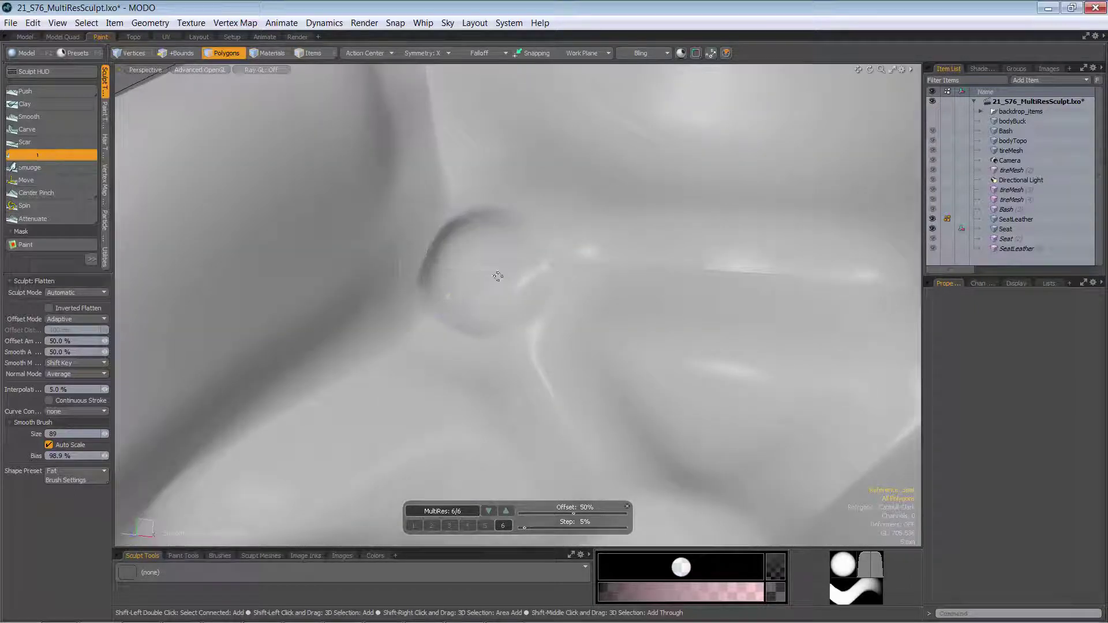
Raise round buttons inside the flattened circles on the seat back with the Push brush at size 94 and 96.9% bias
click(75, 94)
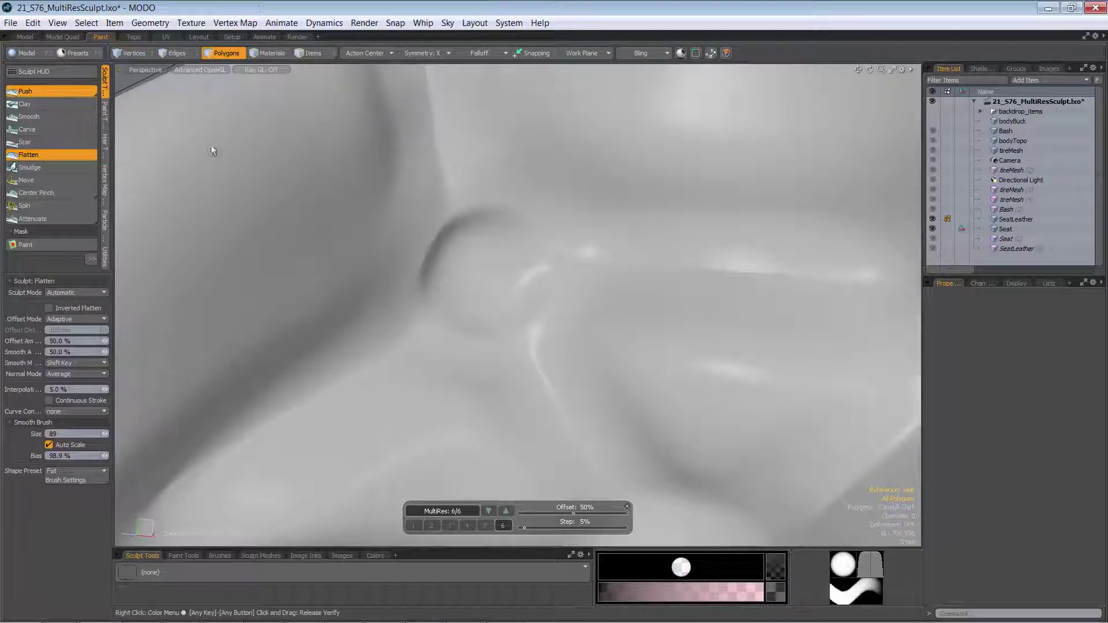
ctrl+right_drag(480, 284, 496, 270)
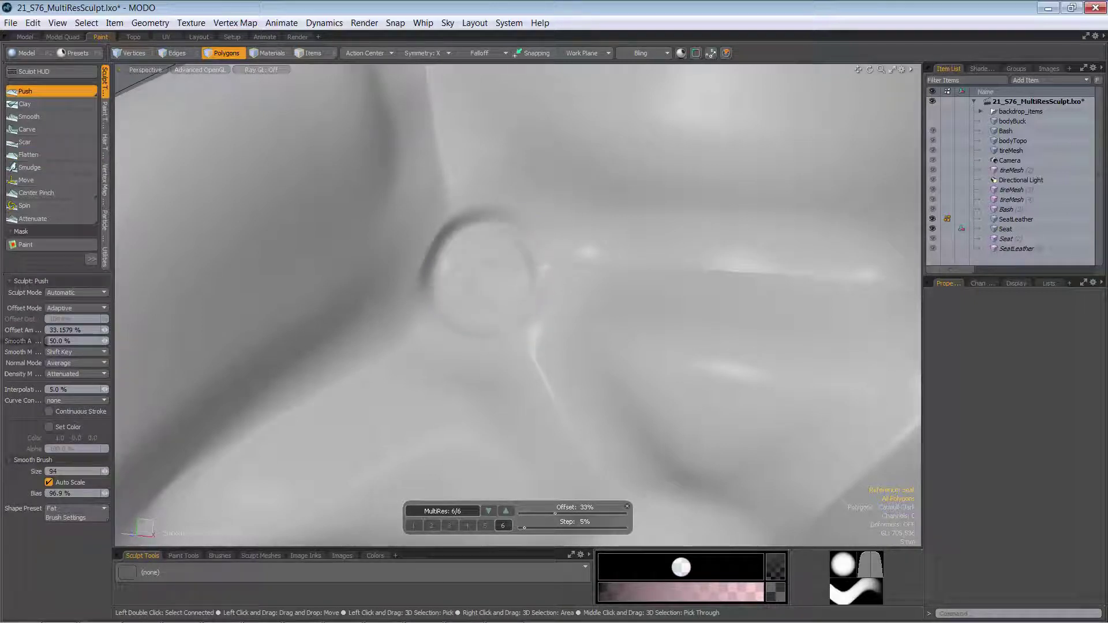
mouse_move(480, 293)
alt+mouse_down()
mouse_move(522, 309)
mouse_move(466, 303)
alt+mouse_up()
alt+drag(537, 314, 527, 356)
ctrl+alt+drag(527, 355, 421, 323)
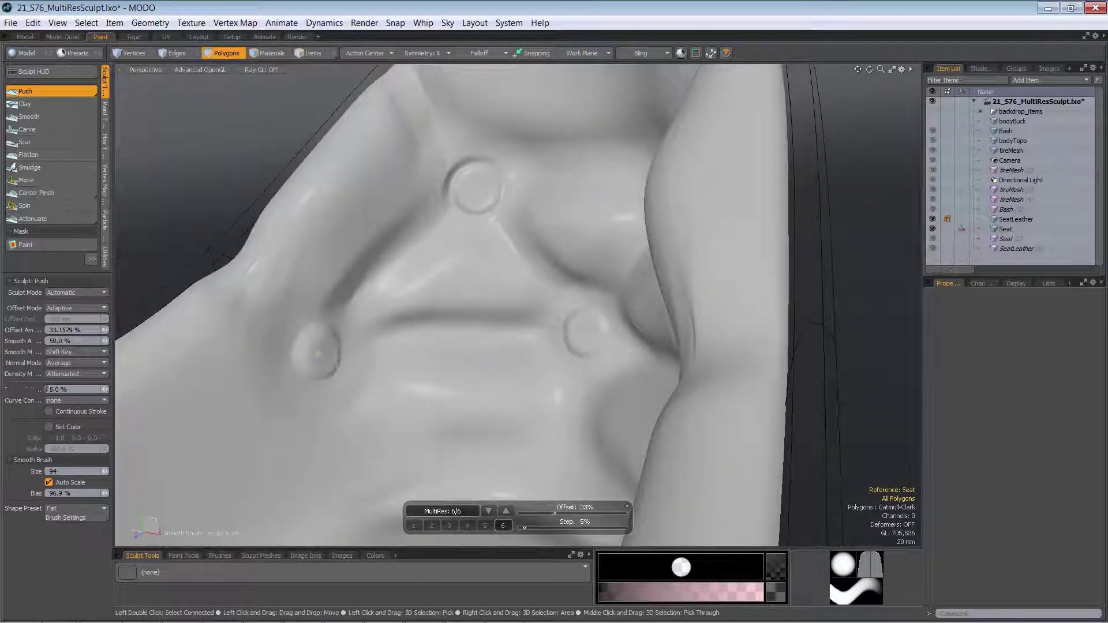
alt+drag(433, 264, 404, 203)
key(shift)
alt+drag(384, 227, 336, 313)
alt+drag(423, 117, 399, 147)
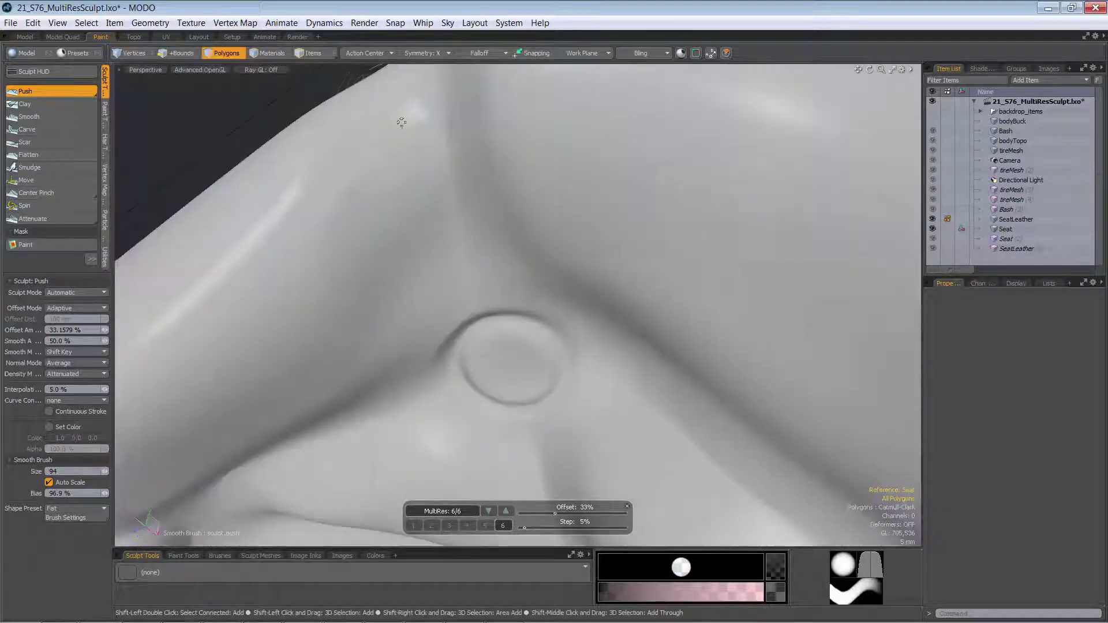
alt+drag(463, 245, 572, 177)
mouse_move(596, 264)
alt+mouse_down()
mouse_move(502, 163)
mouse_move(507, 245)
mouse_move(450, 236)
alt+mouse_up()
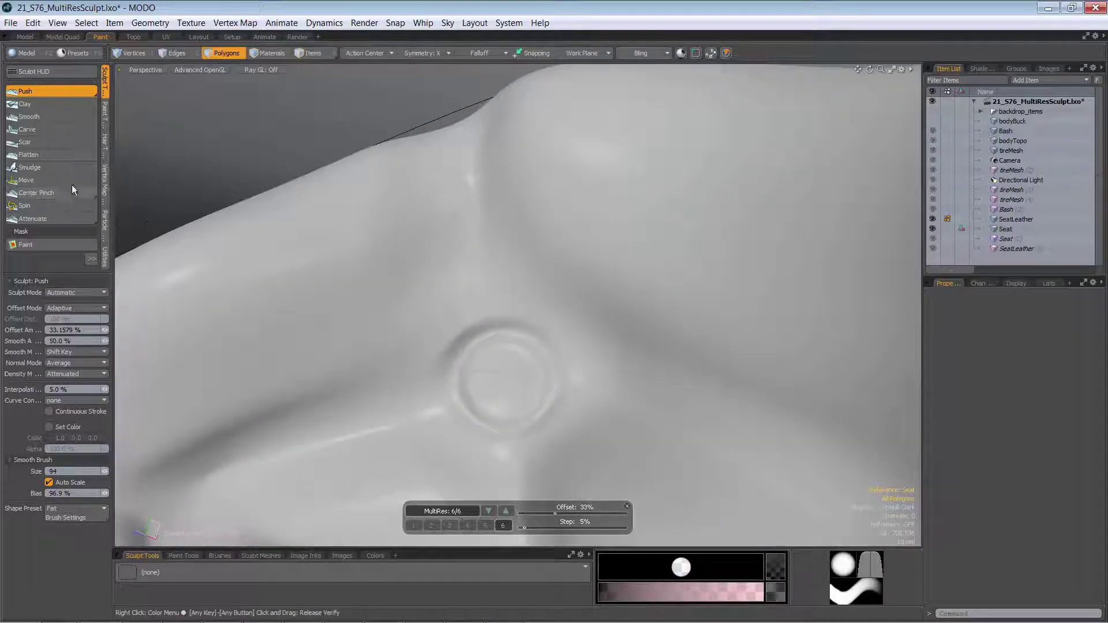
Pull the upper end of the side bolster toward the centre panel with the Move brush at size 197 and 66.4% bias, undoing unwanted strokes
click(58, 181)
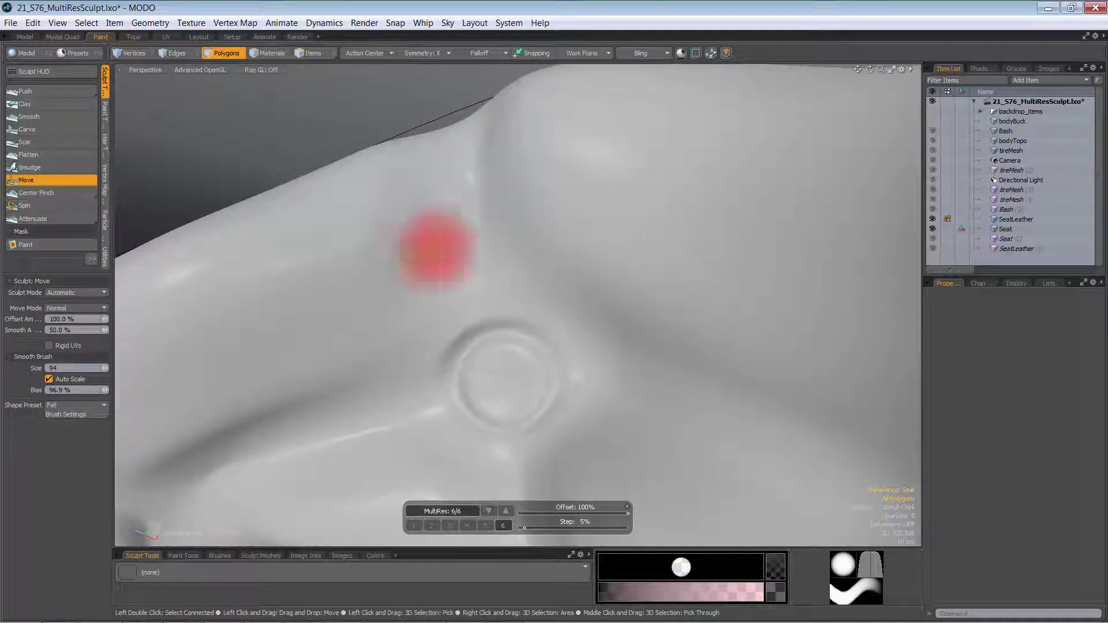
key(ctrl+z)
right_drag(419, 229, 429, 217)
mouse_move(393, 194)
mouse_down()
mouse_move(402, 240)
mouse_move(465, 236)
mouse_up()
alt+drag(486, 172, 520, 272)
drag(403, 231, 414, 240)
right_drag(426, 240, 424, 239)
drag(423, 240, 424, 250)
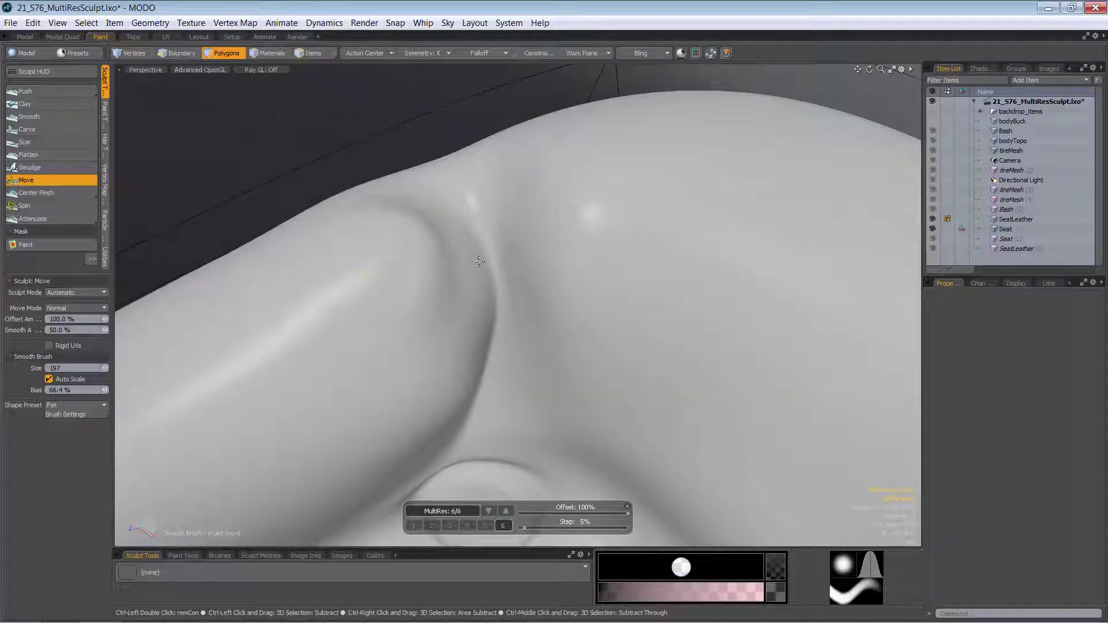
key(ctrl+z)
Tighten the bolster's rounded tip against the headrest crease with the Move brush at size 142
alt+drag(568, 309, 465, 196)
right_drag(446, 225, 464, 225)
right_drag(588, 104, 415, 234)
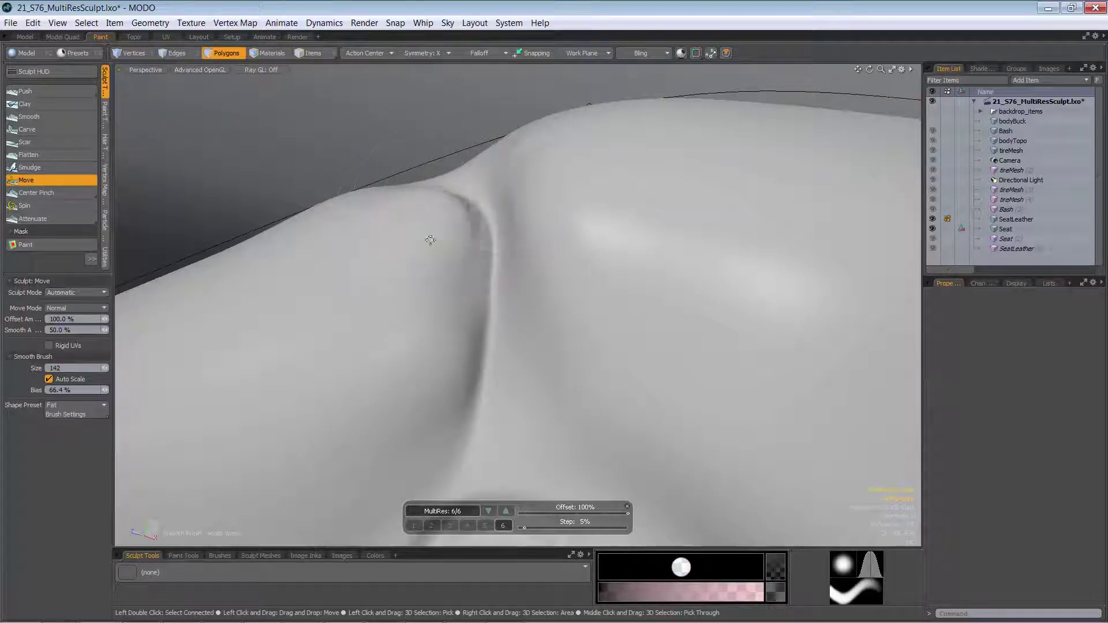
drag(468, 251, 470, 230)
Extend the bolster's overlapping edge down the crease toward the upper button with the Move brush at sizes 151 and 77
right_drag(468, 234, 474, 234)
scroll(522, 259, down, 4)
alt+drag(522, 260, 475, 213)
scroll(477, 225, up, 3)
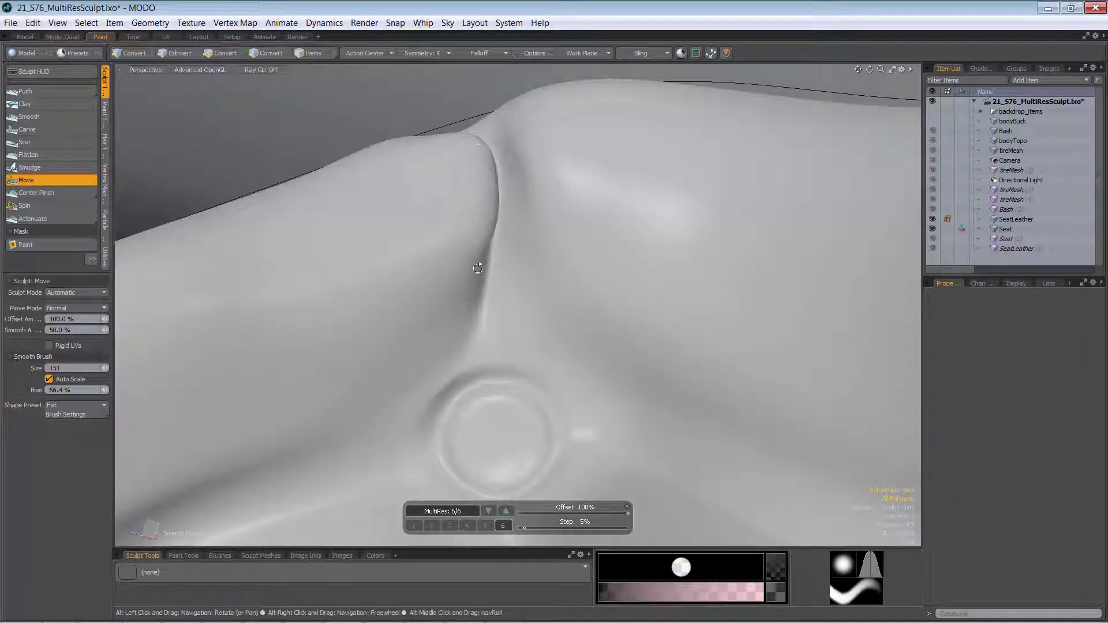
drag(477, 264, 485, 268)
alt+drag(439, 344, 447, 189)
alt+drag(549, 204, 613, 266)
right_drag(412, 263, 404, 263)
alt+drag(491, 275, 422, 263)
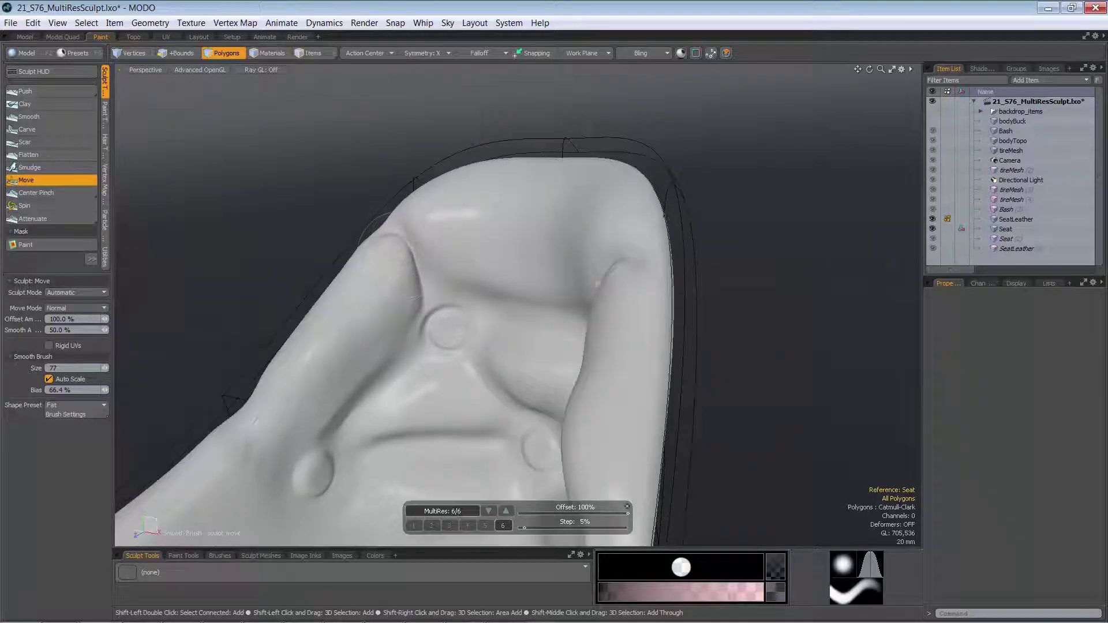
Expose the full set of Mask tools below the sculpting brushes and drop the active Push brush
click(60, 92)
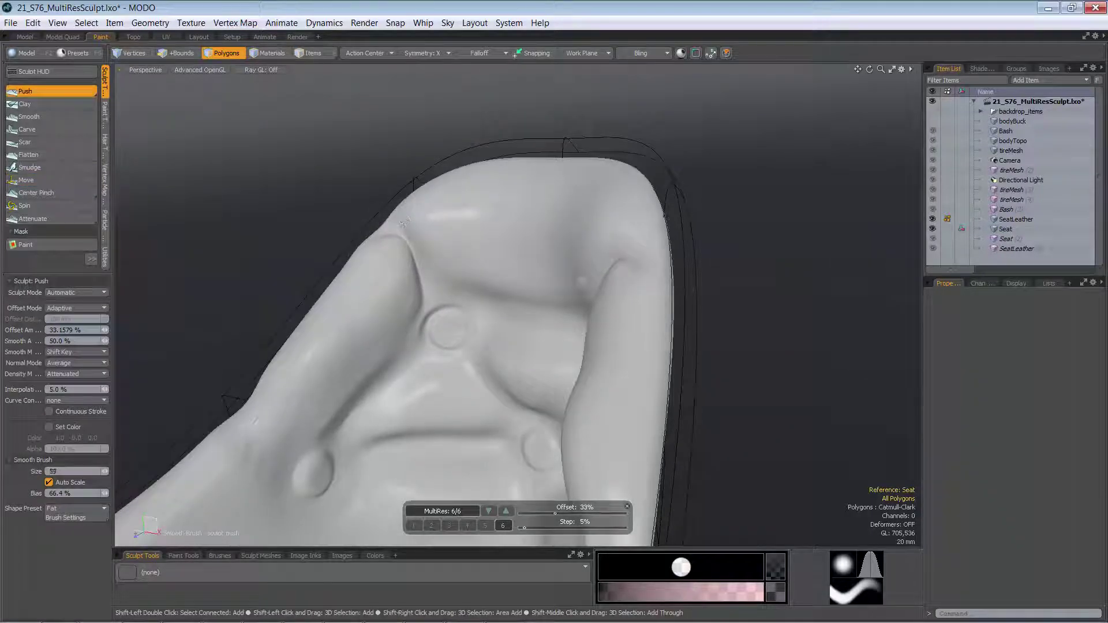
mouse_move(363, 336)
alt+mouse_down()
mouse_move(542, 265)
mouse_move(487, 287)
mouse_move(589, 344)
mouse_move(537, 316)
mouse_move(527, 378)
mouse_move(462, 321)
mouse_move(495, 283)
mouse_move(474, 366)
alt+mouse_up()
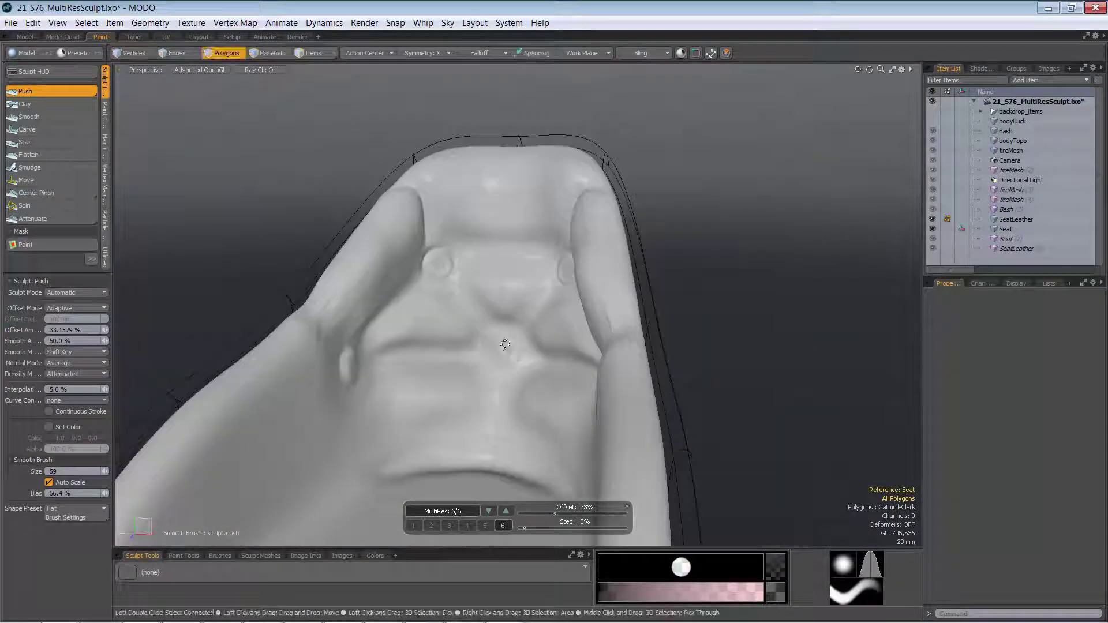
drag(74, 303, 65, 412)
key(space)
Paint a hard-edged 100% mask over the upper button beside the bolster, using size 90 and 98.9% bias
ctrl+alt+drag(437, 231, 474, 356)
alt+shift+drag(474, 356, 428, 301)
alt+shift+drag(429, 301, 403, 280)
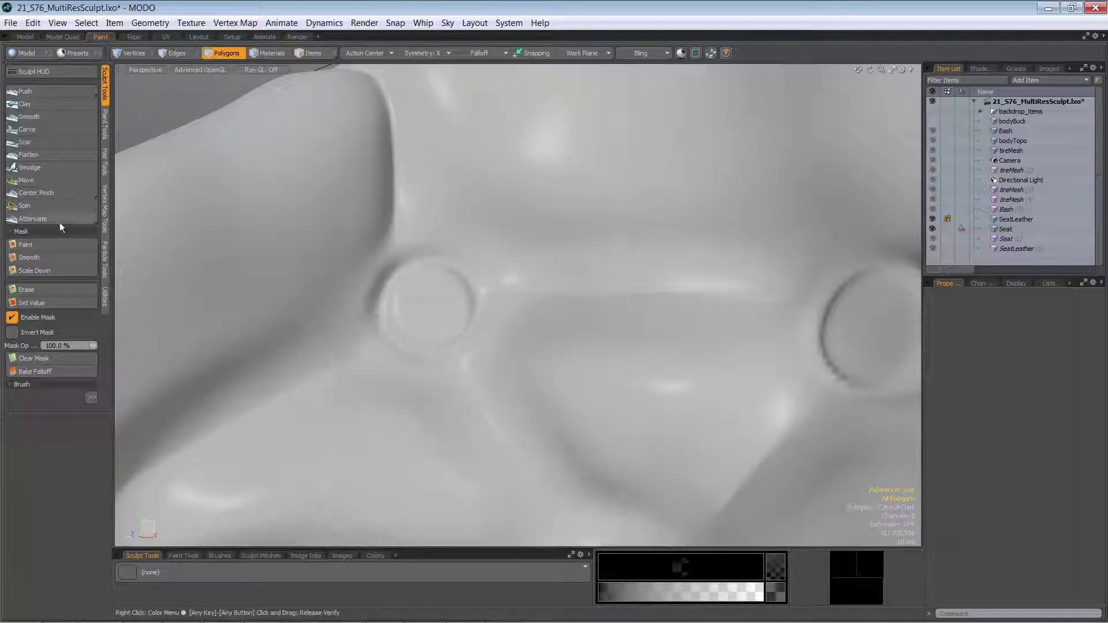
click(51, 244)
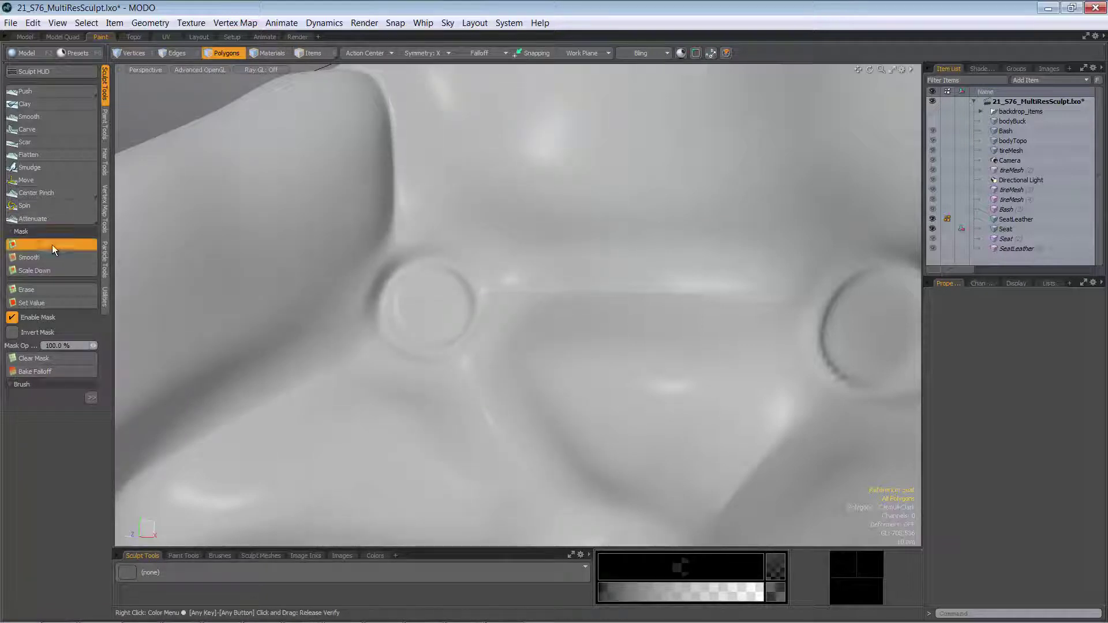
mouse_move(441, 301)
right_down()
mouse_move(437, 310)
mouse_move(452, 307)
right_up()
click(428, 305)
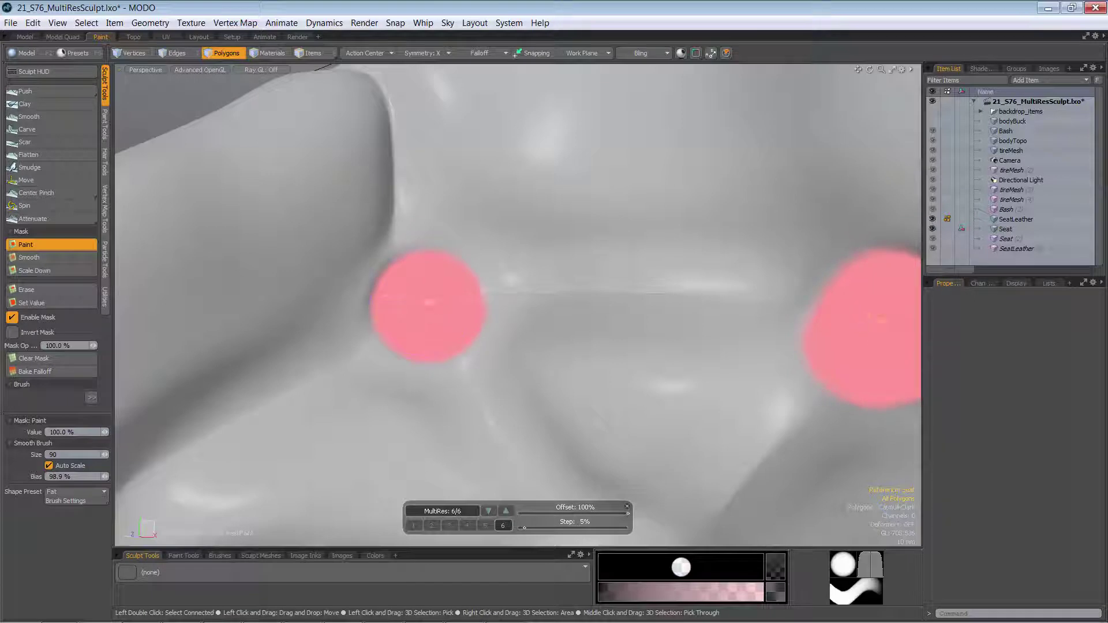
mouse_move(448, 296)
alt+mouse_down()
mouse_move(404, 312)
mouse_move(438, 315)
alt+mouse_up()
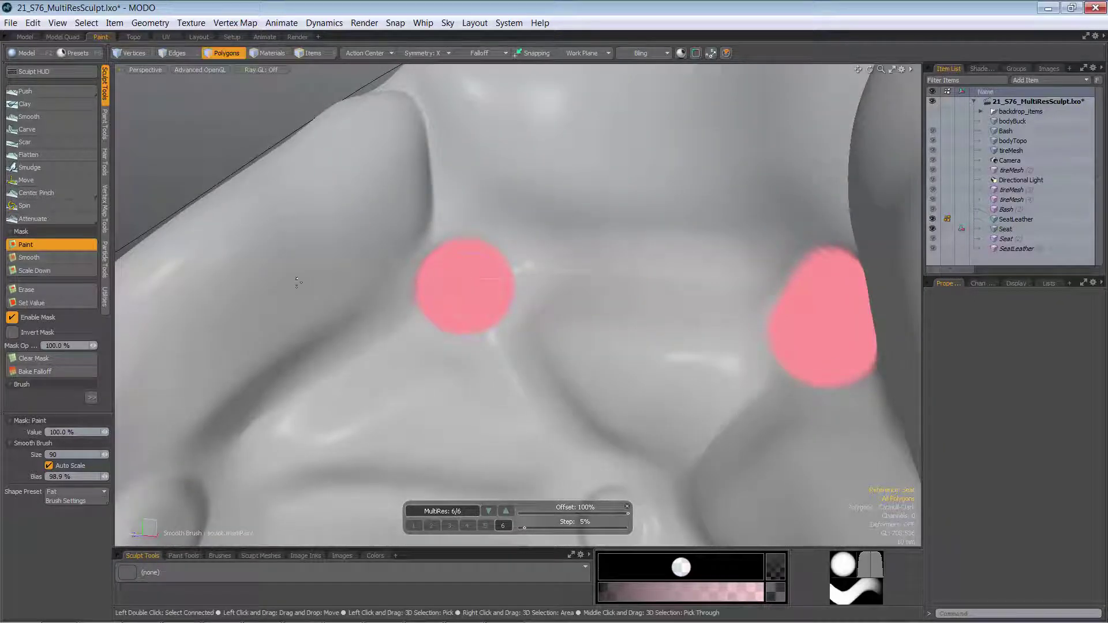
Soften the button mask's edge with mask Smooth at size 92 and 66.4% bias, and repaint its centre at size 52
click(35, 257)
right_drag(485, 292, 492, 289)
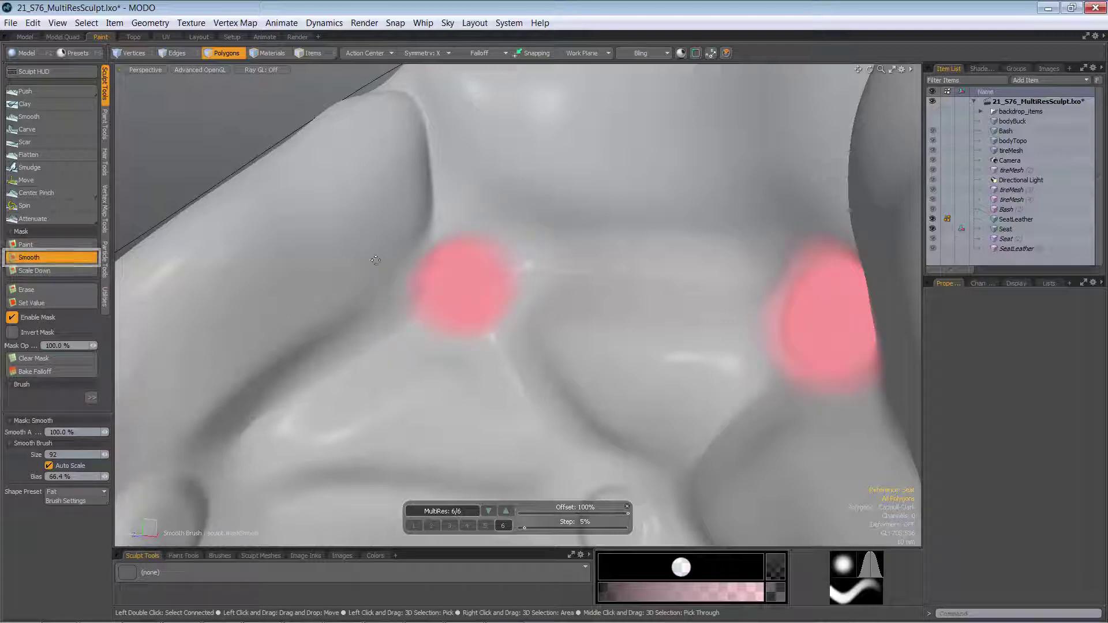
click(20, 244)
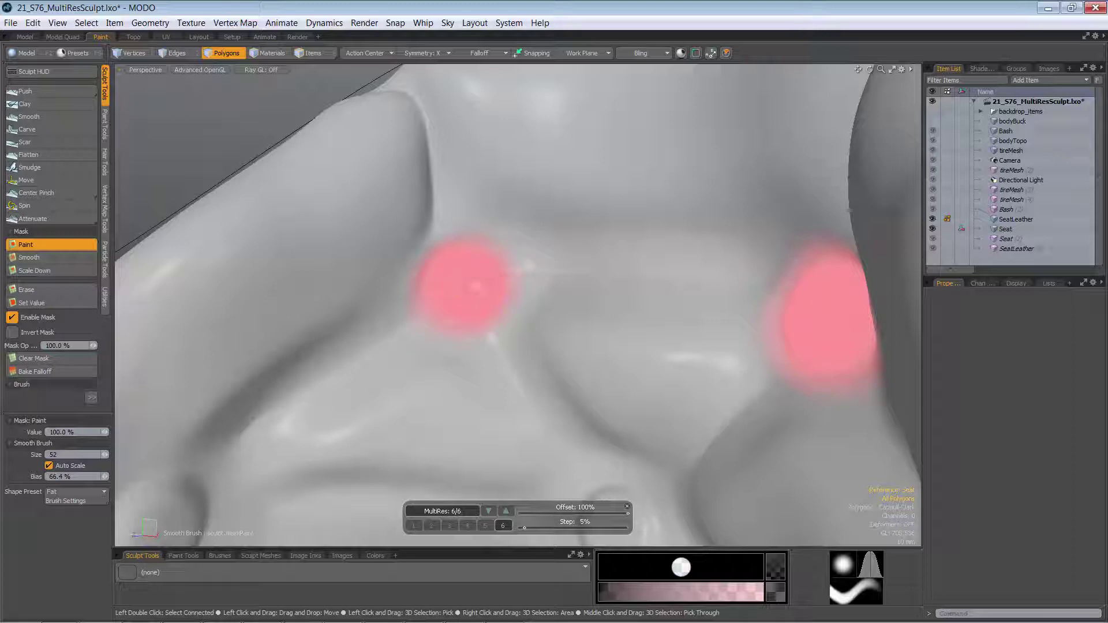
mouse_move(468, 283)
alt+mouse_down()
mouse_move(455, 306)
mouse_move(413, 307)
mouse_move(431, 308)
alt+mouse_up()
Undo a test Push stroke beside the masked button and build up the bolster around the mask at multiresolution level 4
click(25, 91)
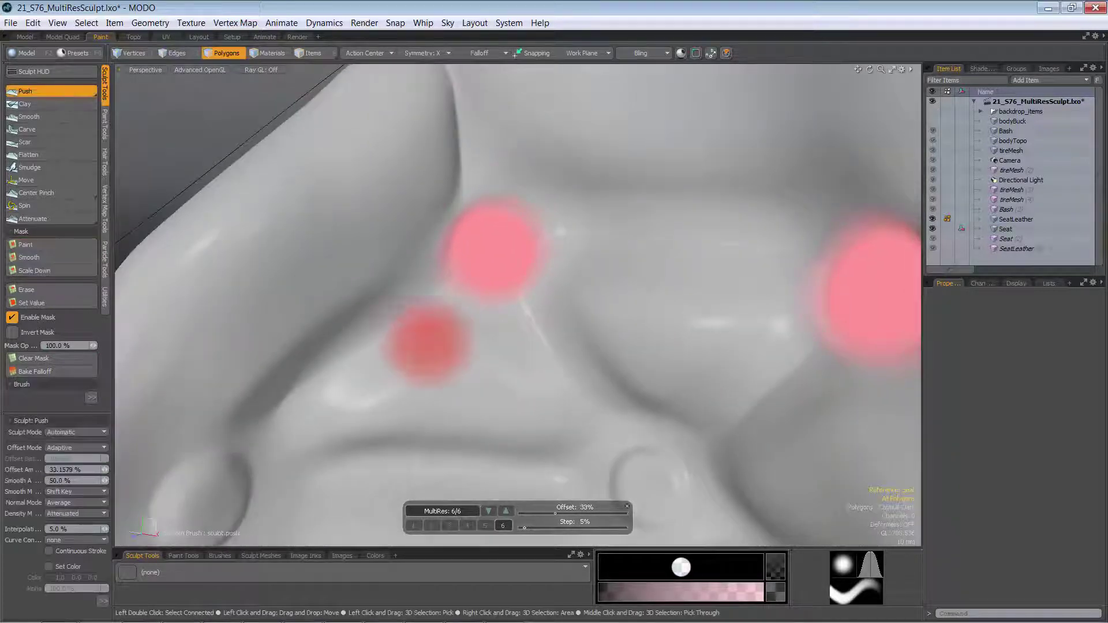
mouse_move(376, 274)
mouse_down()
mouse_move(446, 231)
mouse_move(453, 251)
mouse_up()
mouse_move(501, 304)
alt+mouse_down()
mouse_move(561, 260)
mouse_move(499, 259)
alt+mouse_up()
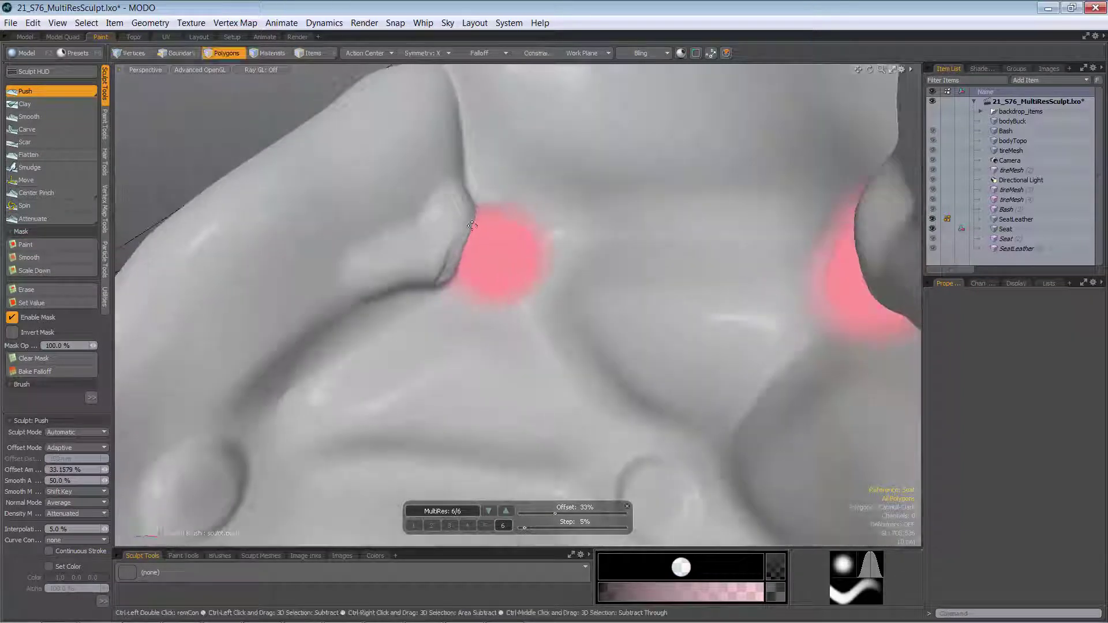
key(ctrl+z)
alt+drag(443, 229, 449, 438)
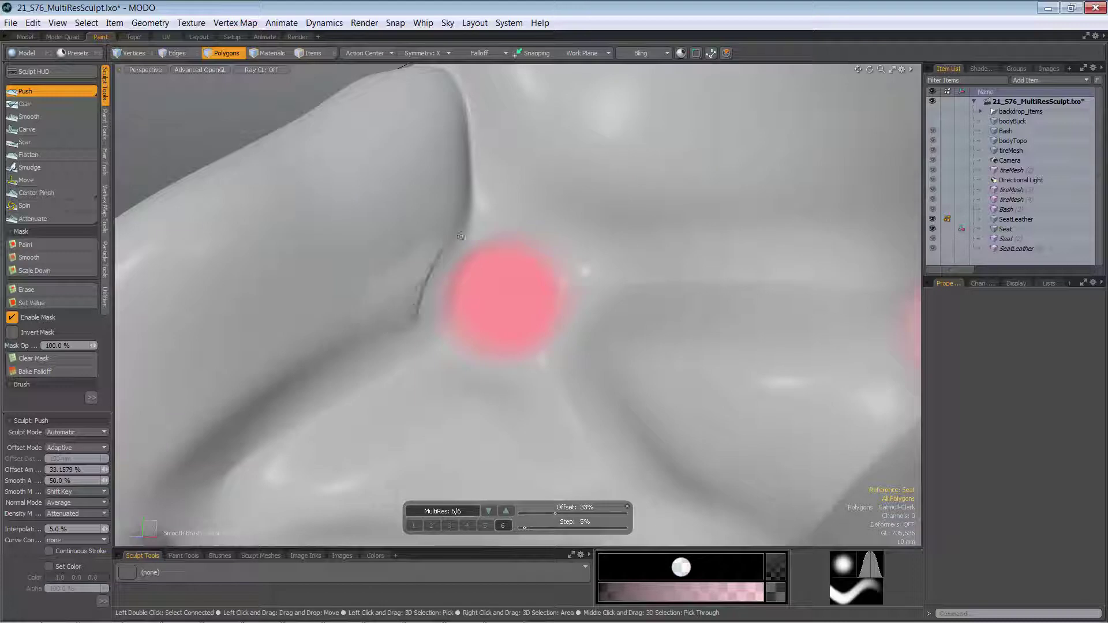
key(Page_Down)
key(Page_Down)
mouse_move(457, 207)
mouse_down()
mouse_move(390, 316)
mouse_move(469, 179)
mouse_up()
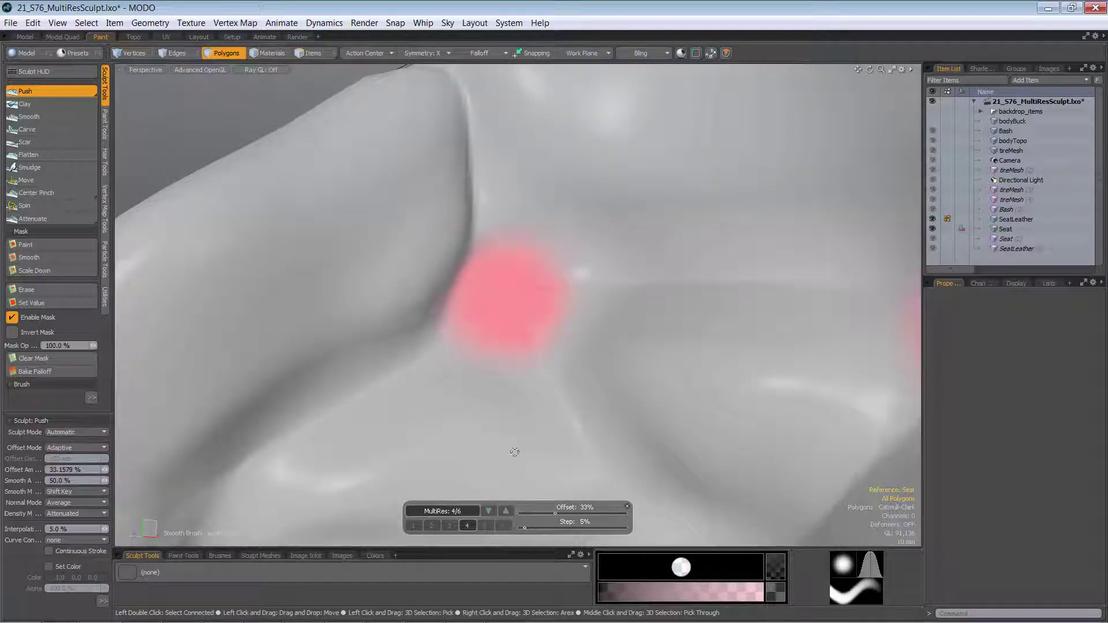
Return to multiresolution level 6 and sculpt the leather creases on the centre-panel side of the masked button with Push
click(503, 525)
alt+drag(490, 267, 519, 265)
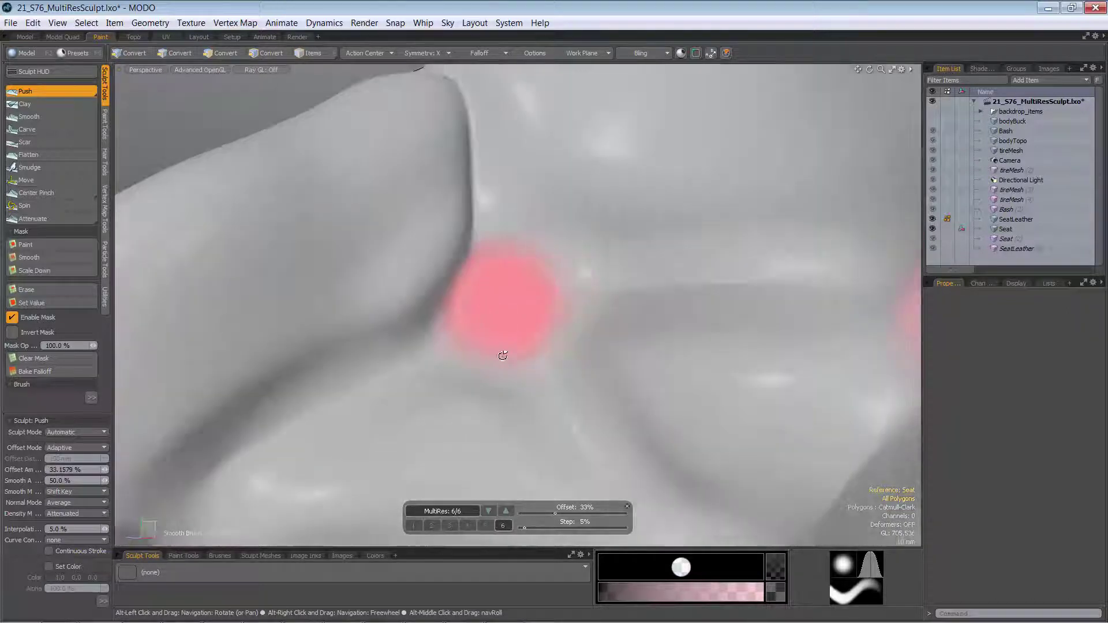
alt+drag(474, 322, 554, 365)
mouse_move(581, 295)
mouse_down()
mouse_move(549, 359)
mouse_move(631, 349)
mouse_up()
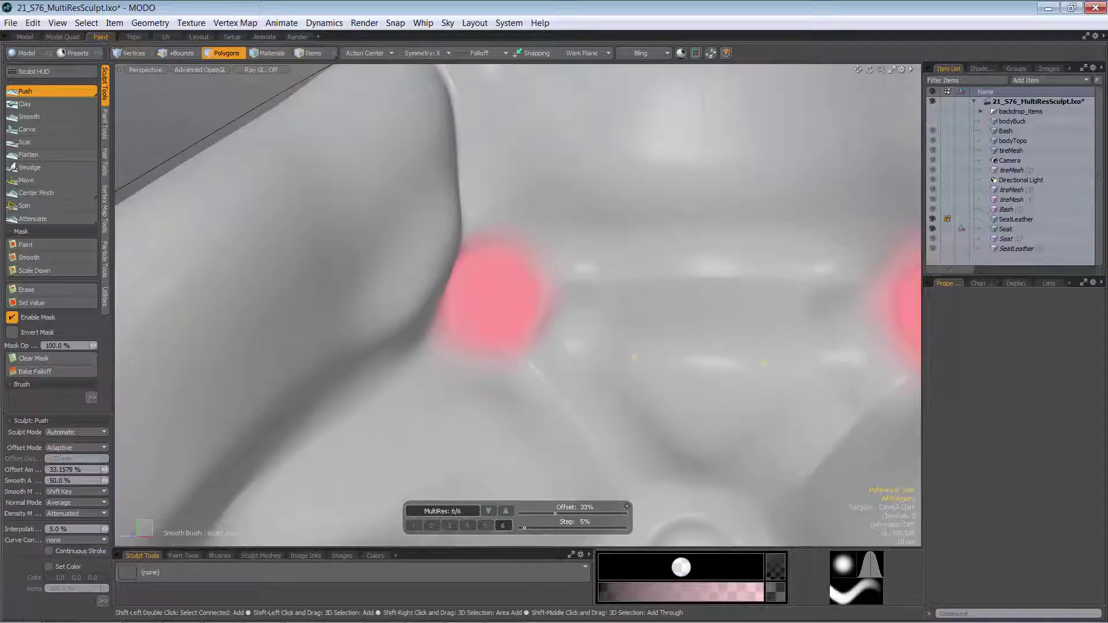
alt+drag(429, 331, 316, 252)
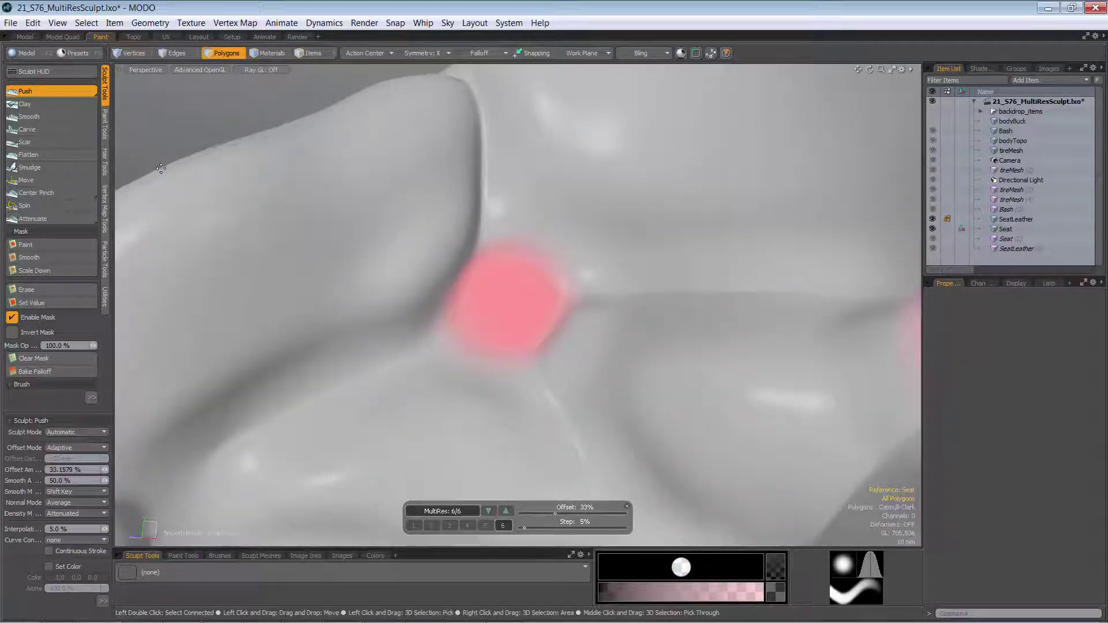
Activate the mask Erase brush and clear the entire mask from the seat mesh
click(53, 289)
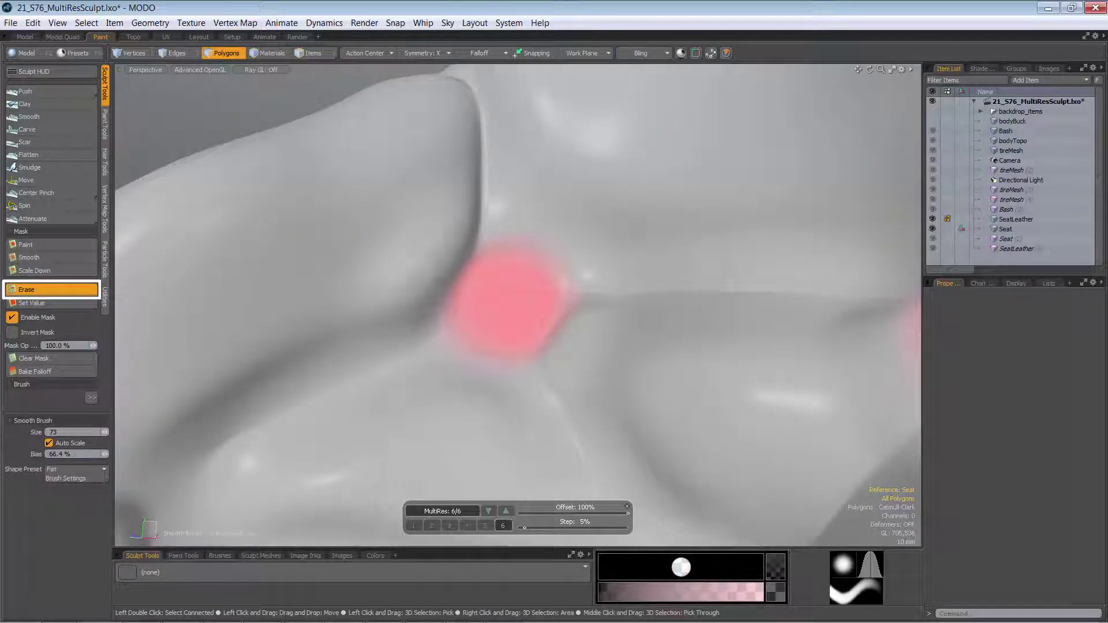
click(51, 360)
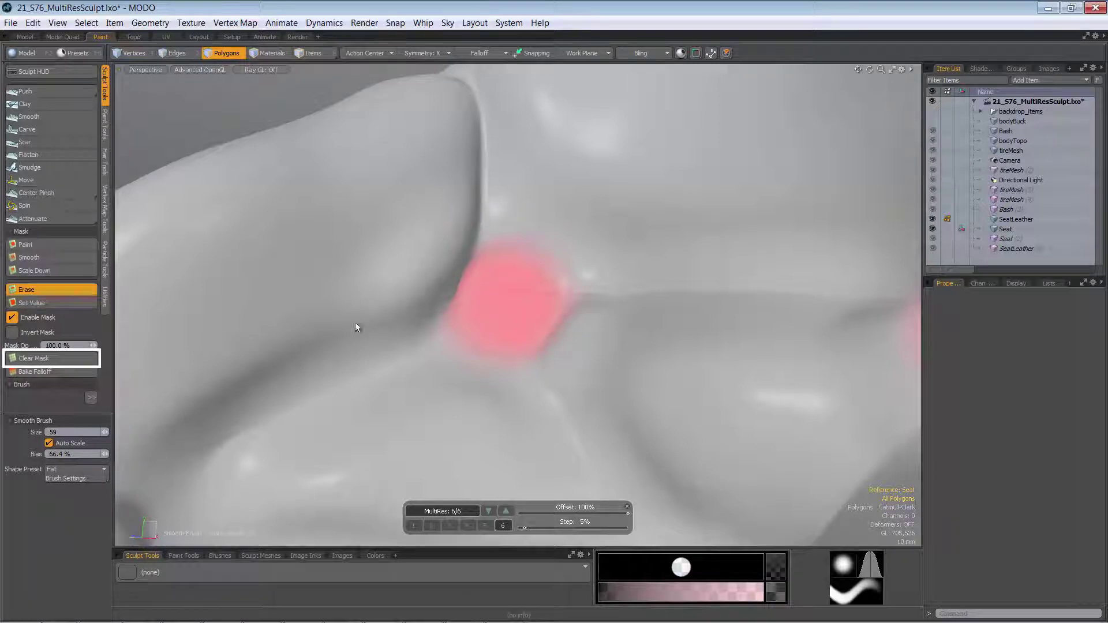
mouse_move(506, 328)
alt+mouse_down()
mouse_move(601, 364)
mouse_move(507, 339)
mouse_move(507, 309)
mouse_move(669, 370)
mouse_move(577, 297)
mouse_move(534, 320)
mouse_move(563, 277)
mouse_move(524, 270)
mouse_move(508, 330)
alt+mouse_up()
scroll(563, 278, up, 3)
scroll(523, 279, up, 4)
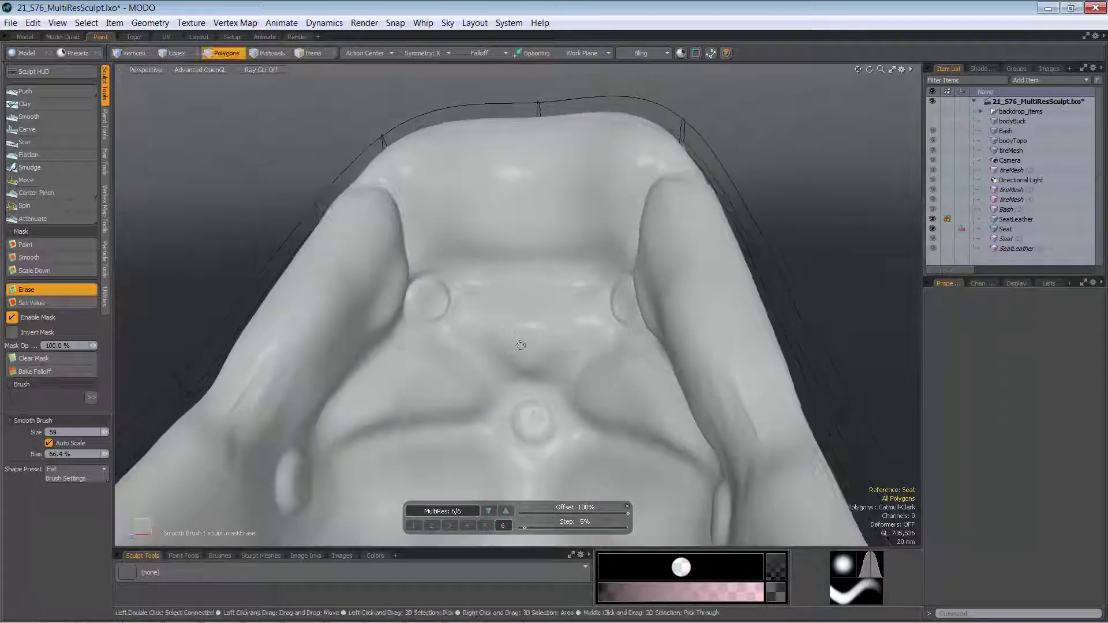
click(364, 572)
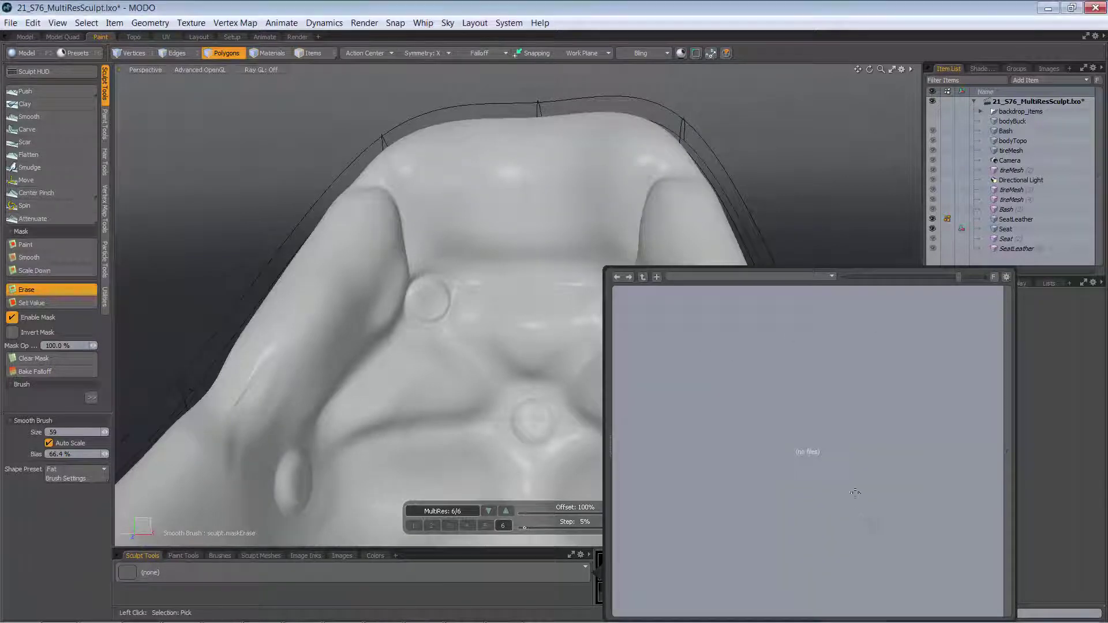
alt+drag(376, 235, 442, 315)
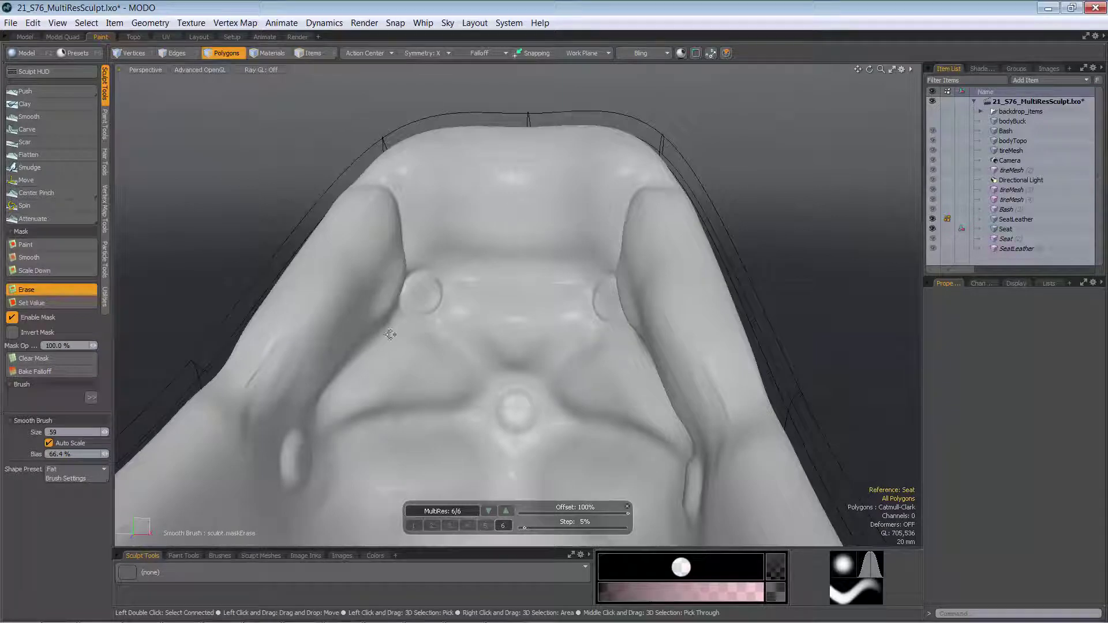
alt+drag(393, 351, 394, 230)
mouse_move(492, 285)
alt+mouse_down()
mouse_move(519, 292)
mouse_move(504, 326)
mouse_move(505, 282)
alt+mouse_up()
alt+drag(506, 282, 567, 299)
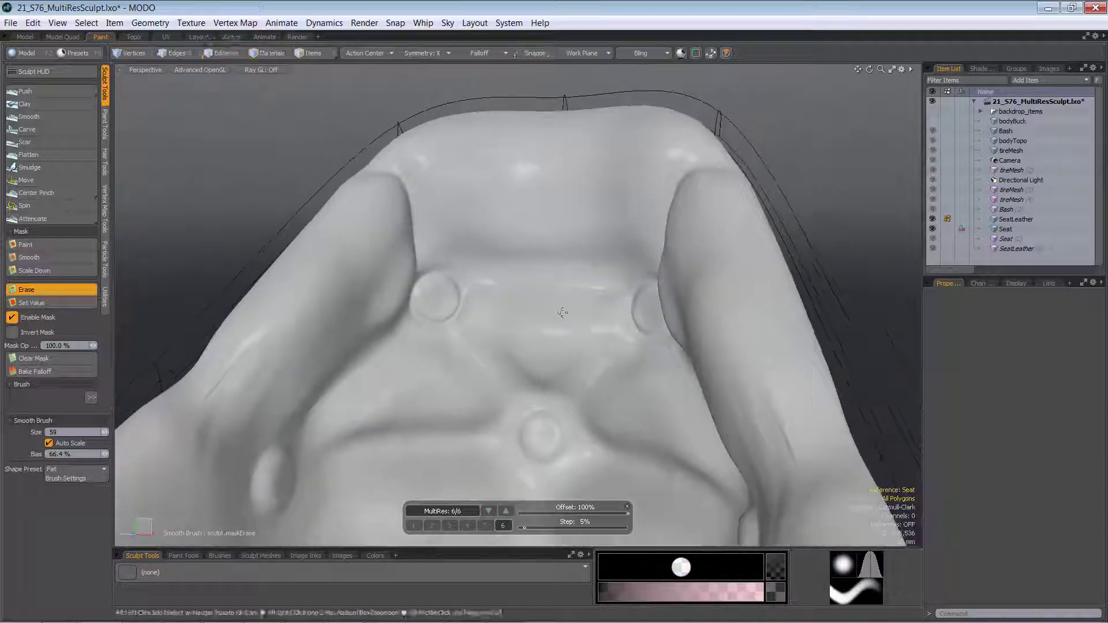